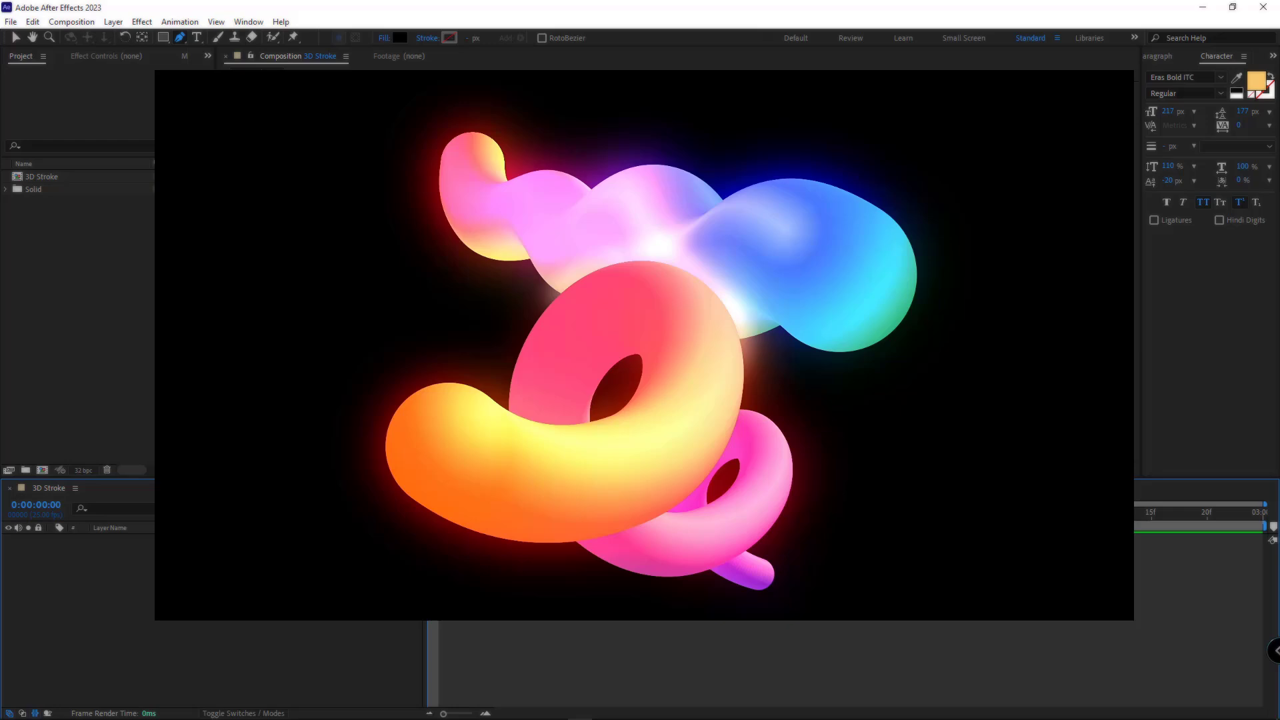
# Turn on the title/action safe guides and draw a perfect circle with the Ellipse tool outward from the composition's center
pyautogui.moveTo(167, 38); pyautogui.dragTo(199, 66)
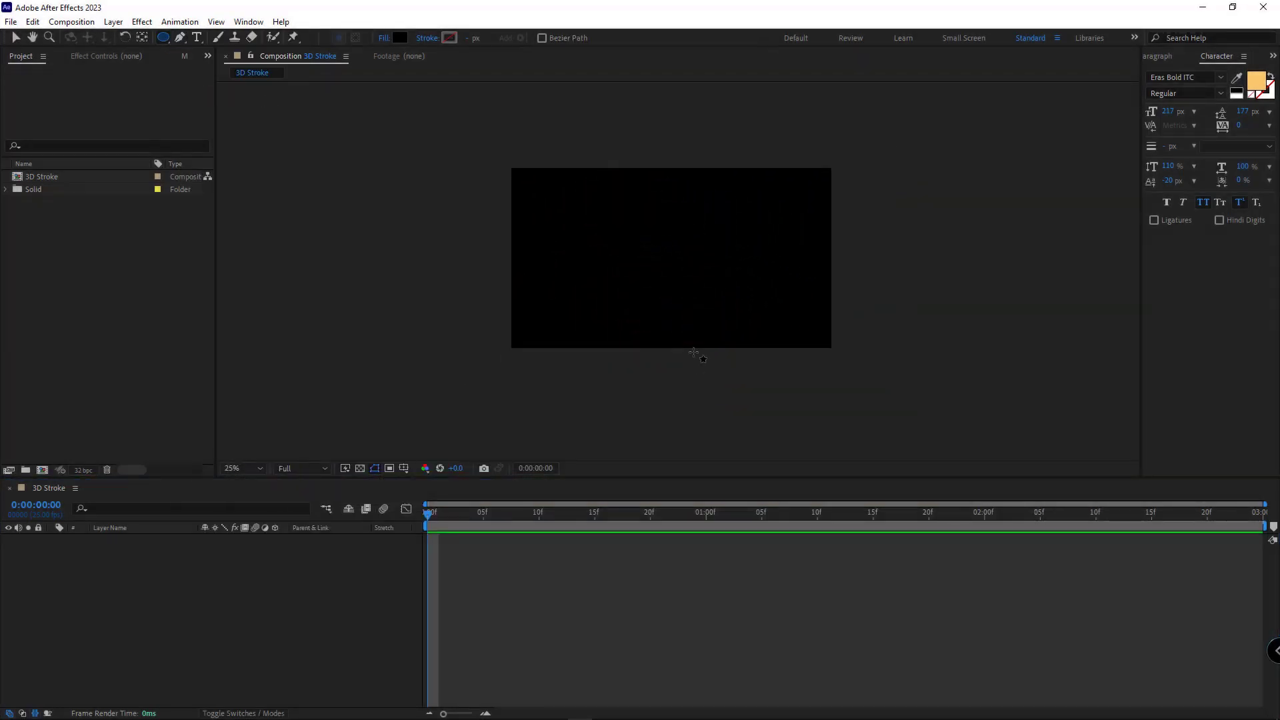
pyautogui.scroll(2, 693, 352)
pyautogui.click(404, 469)
pyautogui.click(440, 484)
pyautogui.scroll(2, 710, 254)
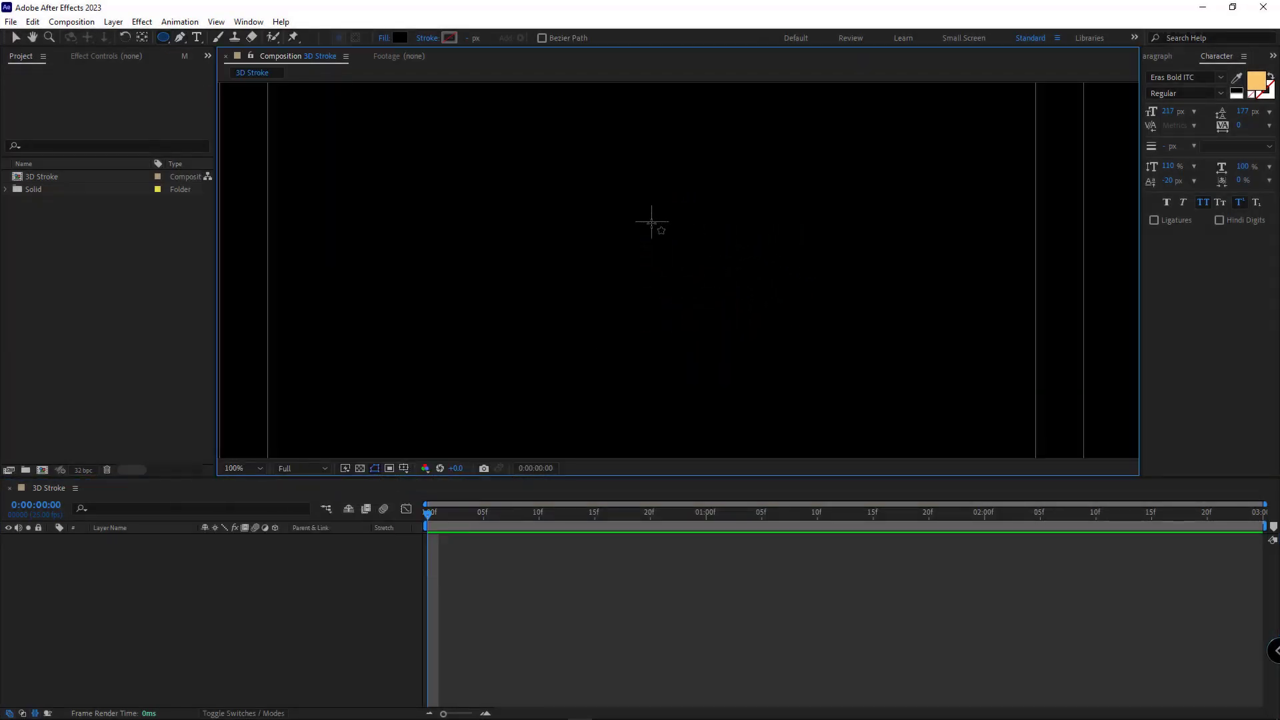
pyautogui.moveTo(653, 259)
pyautogui.mouseDown()
pyautogui.moveTo(727, 332)
pyautogui.moveTo(715, 321)
pyautogui.mouseUp()
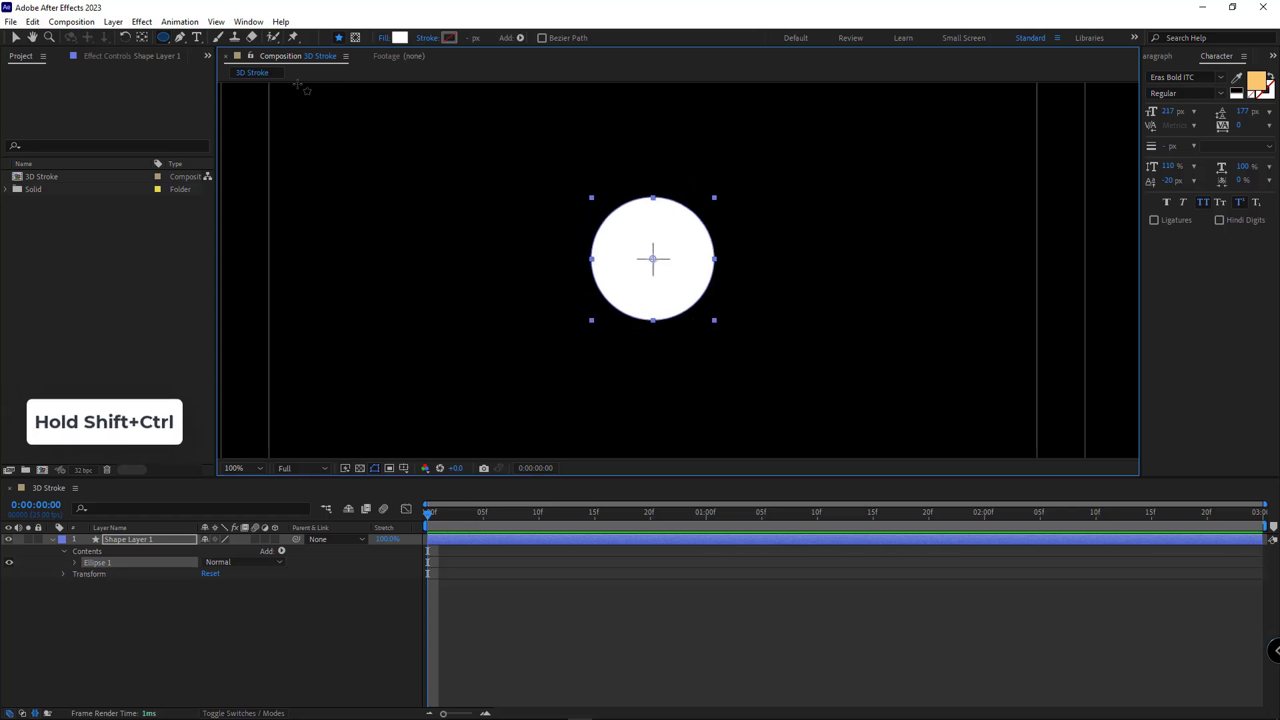
# Change the circle's fill type from solid color to radial gradient
pyautogui.click(8, 37)
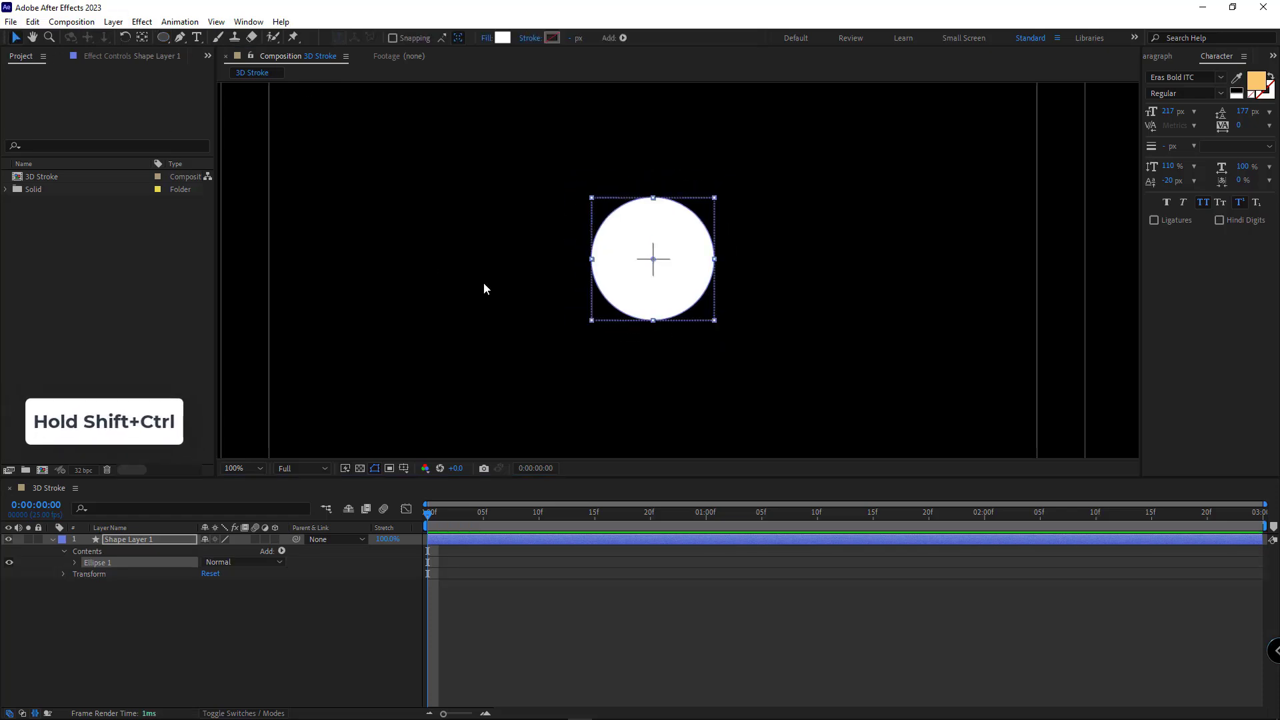
pyautogui.click(487, 38)
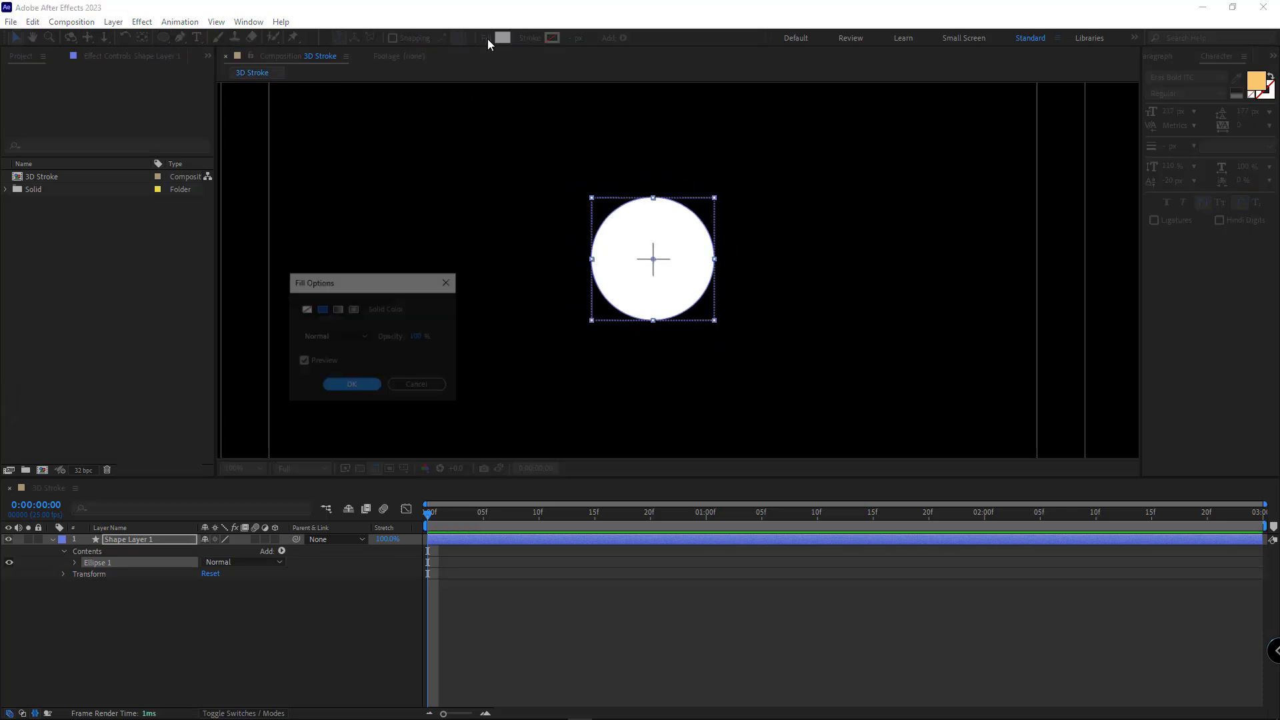
pyautogui.click(354, 308)
pyautogui.click(354, 387)
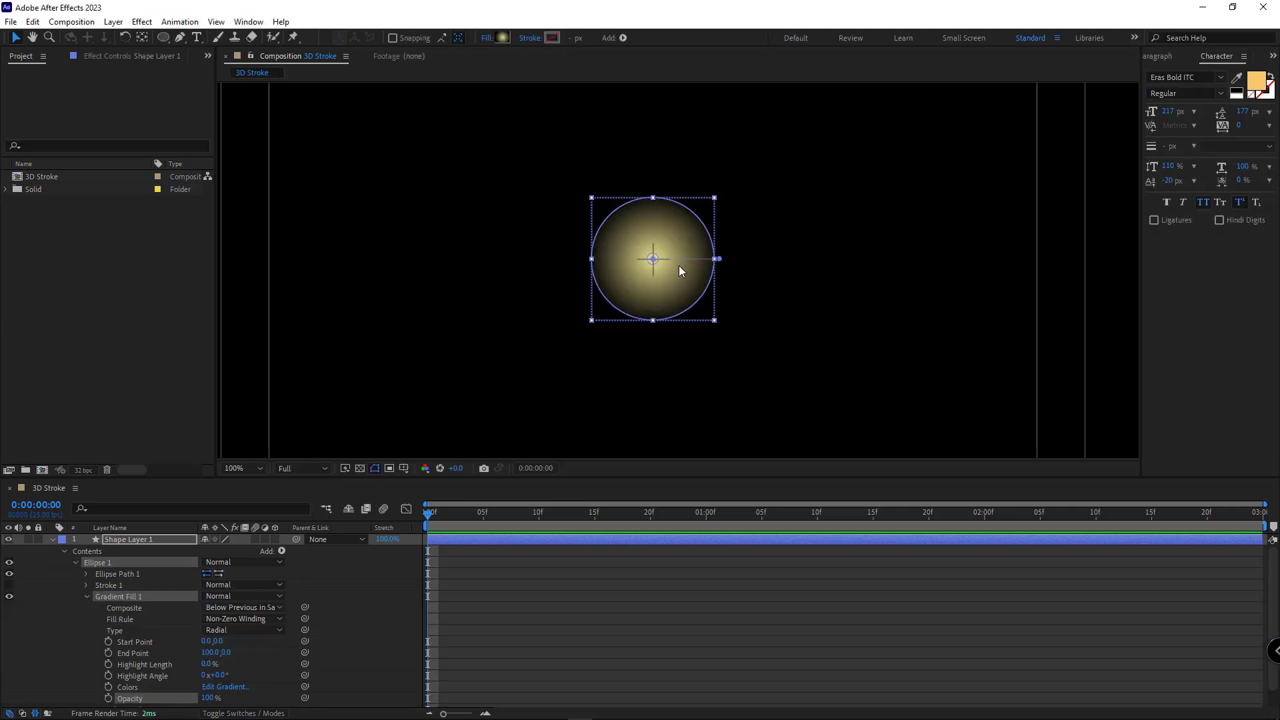
# Move the gradient's start point to about -67, -59 at the circle's upper left and its end point to about 67, 67 at the lower right
pyautogui.moveTo(653, 259); pyautogui.dragTo(609, 225)
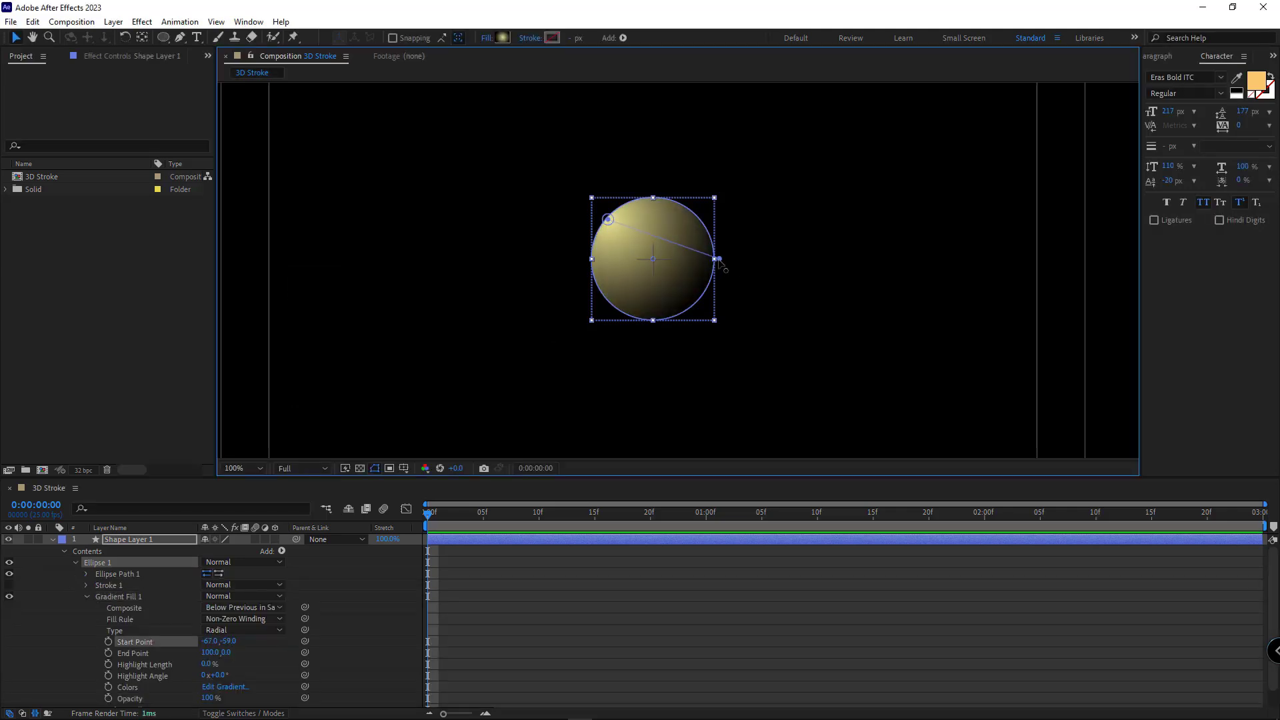
pyautogui.moveTo(719, 259); pyautogui.dragTo(698, 304)
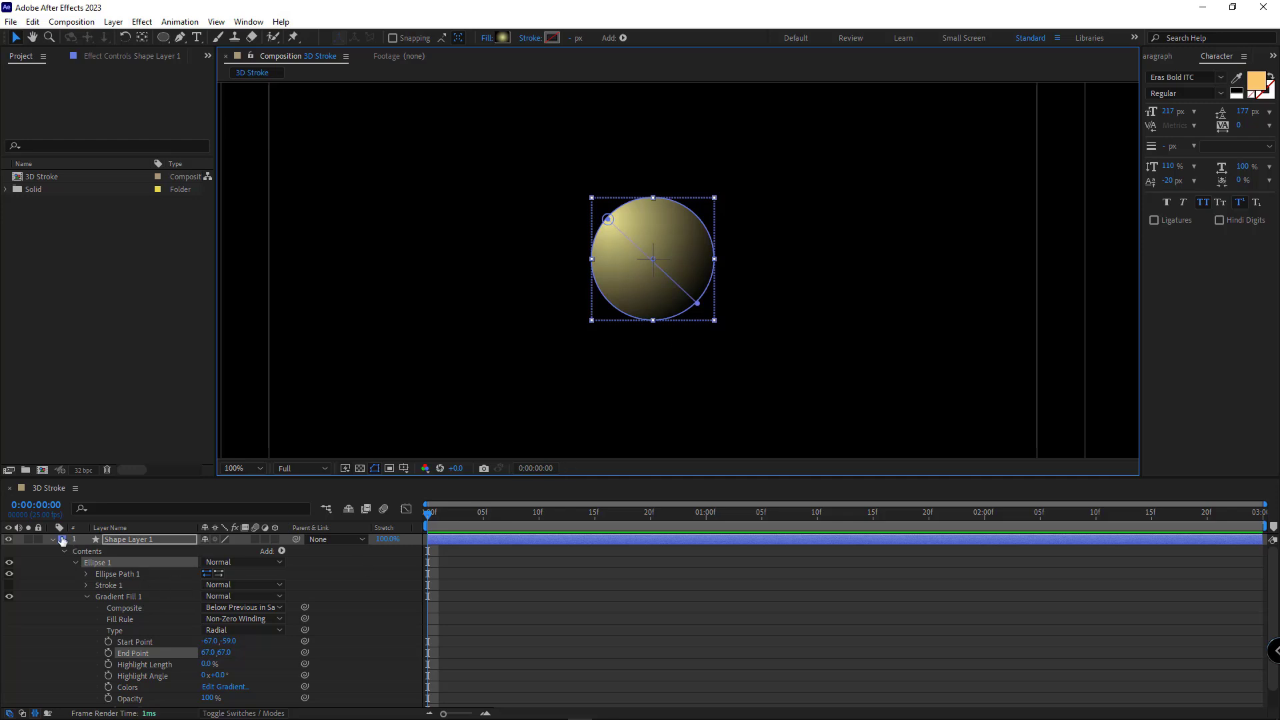
pyautogui.click(61, 540)
# Recolor the fill gradient's first stop light pink and add two pink stops between the ends, the second at about 63%
pyautogui.click(502, 37)
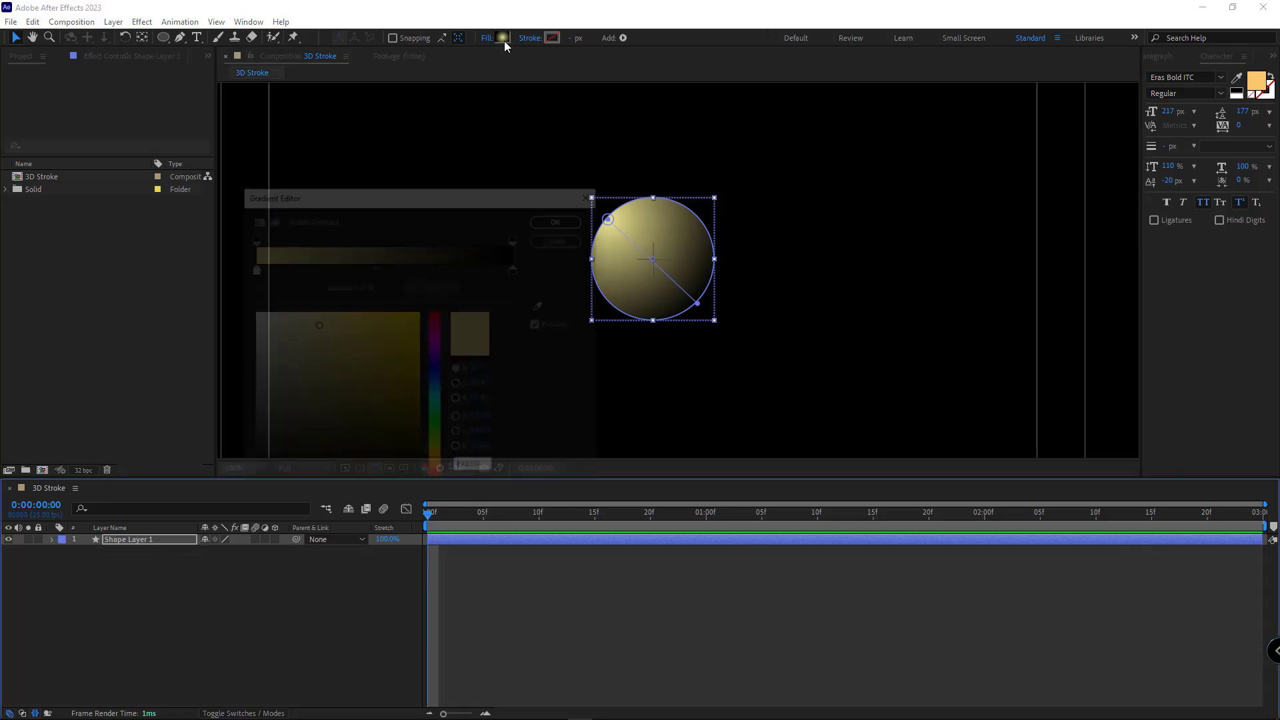
pyautogui.moveTo(345, 197); pyautogui.dragTo(232, 293)
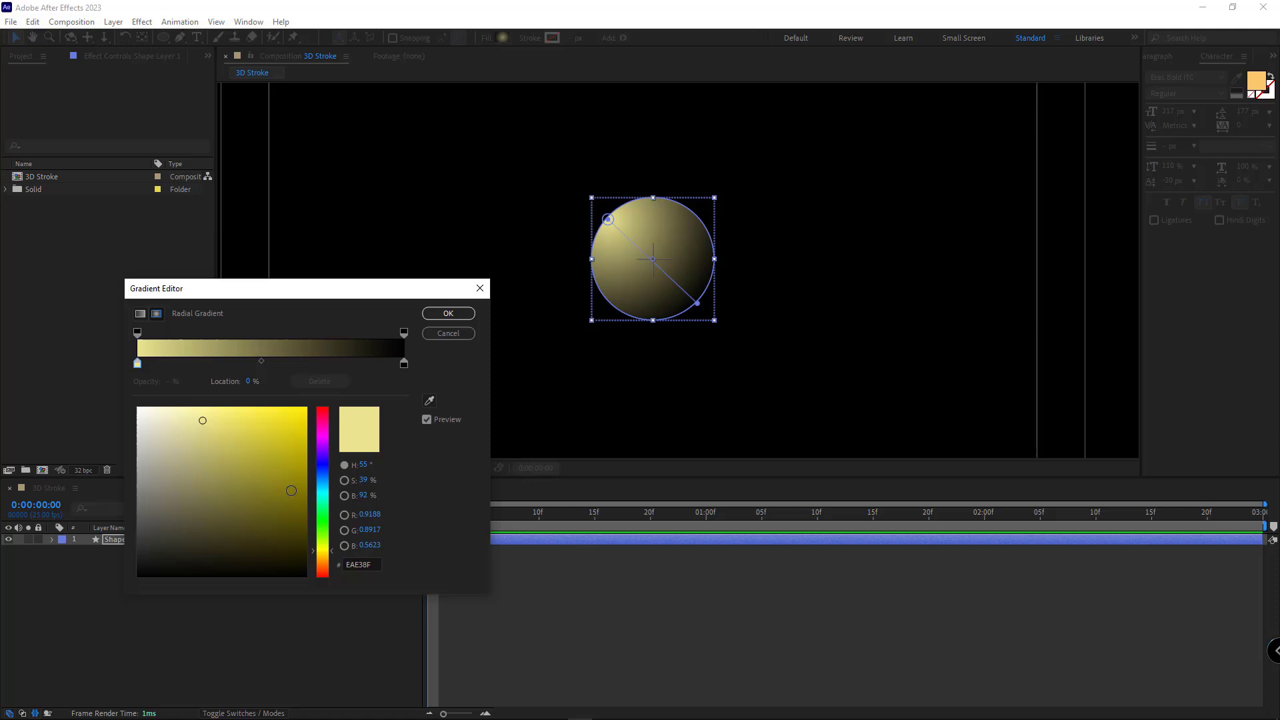
pyautogui.click(323, 423)
pyautogui.moveTo(187, 410)
pyautogui.mouseDown()
pyautogui.moveTo(173, 405)
pyautogui.moveTo(254, 406)
pyautogui.mouseUp()
pyautogui.click(210, 363)
pyautogui.click(307, 363)
pyautogui.click(321, 427)
pyautogui.click(306, 363)
pyautogui.click(272, 429)
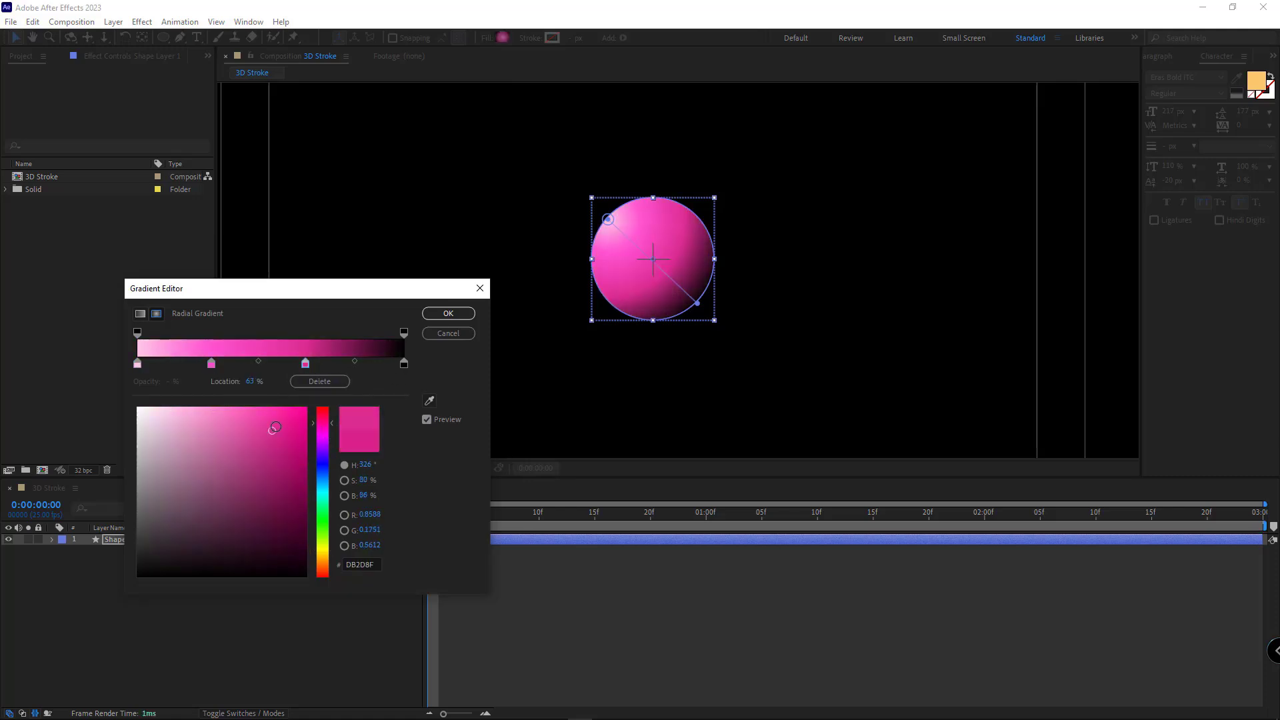
# Recolor the gradient's third stop purple and its last stop dark violet (49068D), and accept the gradient
pyautogui.click(322, 449)
pyautogui.click(404, 364)
pyautogui.click(289, 426)
pyautogui.click(404, 363)
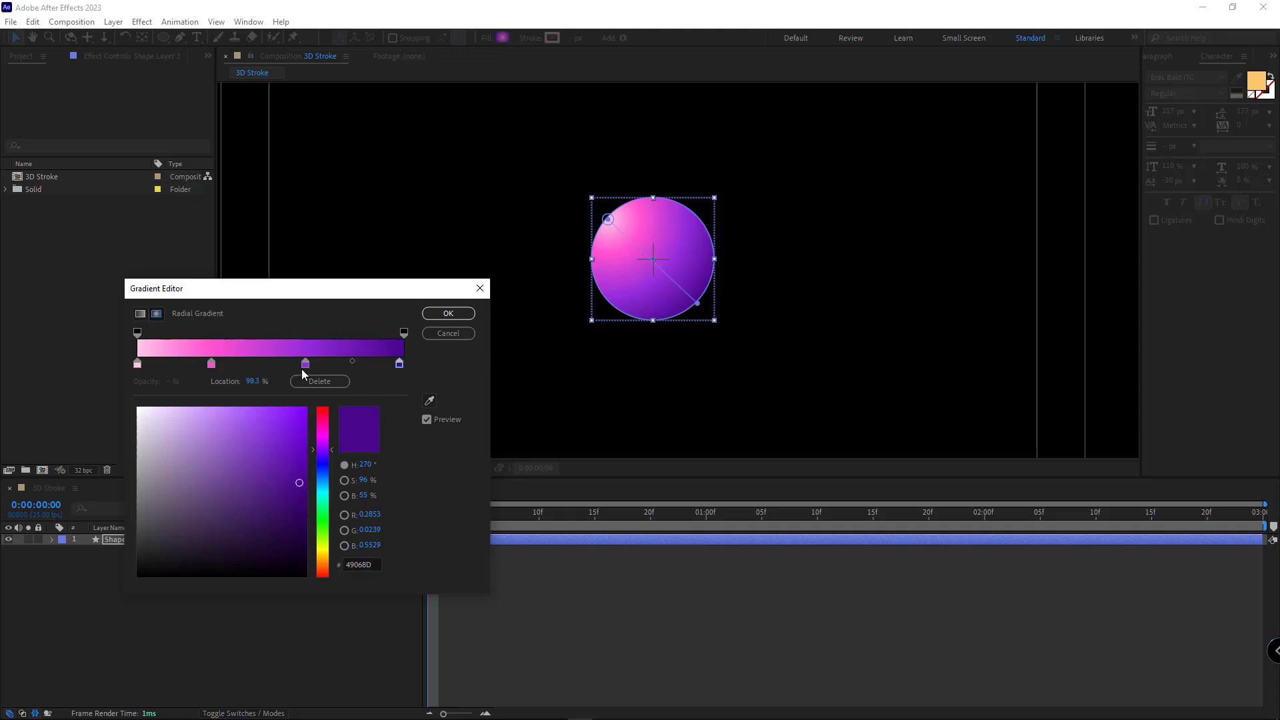
pyautogui.click(306, 363)
pyautogui.click(448, 313)
# Hide the title/action safe guides and begin a curved Pen path with two points below and to the right of the sphere
pyautogui.click(404, 468)
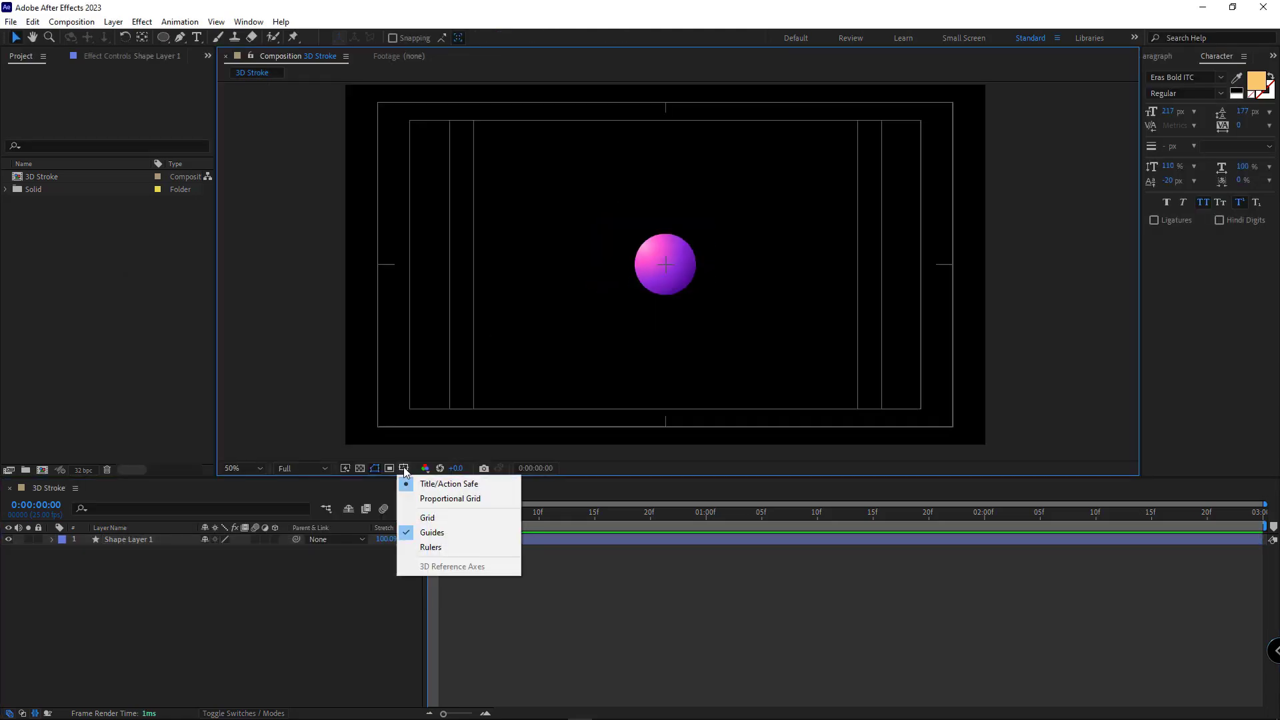
pyautogui.click(441, 484)
pyautogui.click(183, 38)
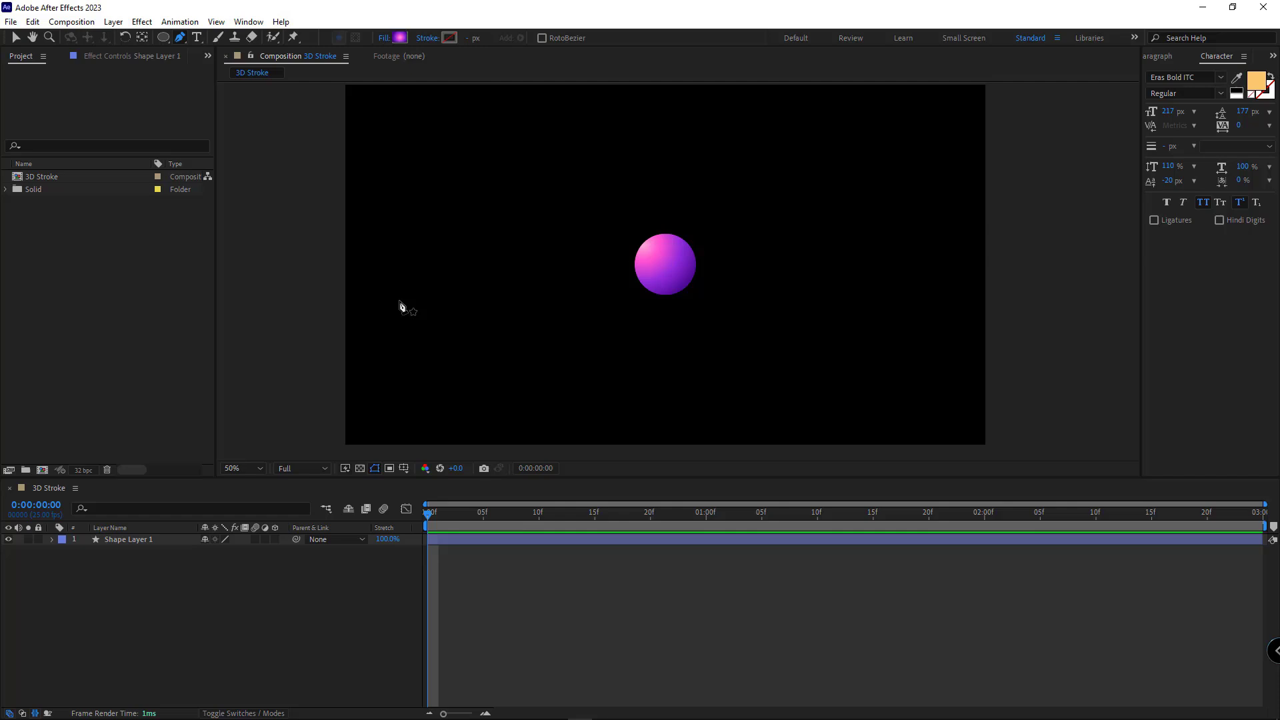
pyautogui.moveTo(832, 350); pyautogui.dragTo(806, 369)
pyautogui.moveTo(743, 343); pyautogui.dragTo(723, 326)
# Remove the new path's fill and give it a solid color stroke
pyautogui.click(384, 38)
pyautogui.click(306, 309)
pyautogui.click(363, 386)
pyautogui.click(427, 38)
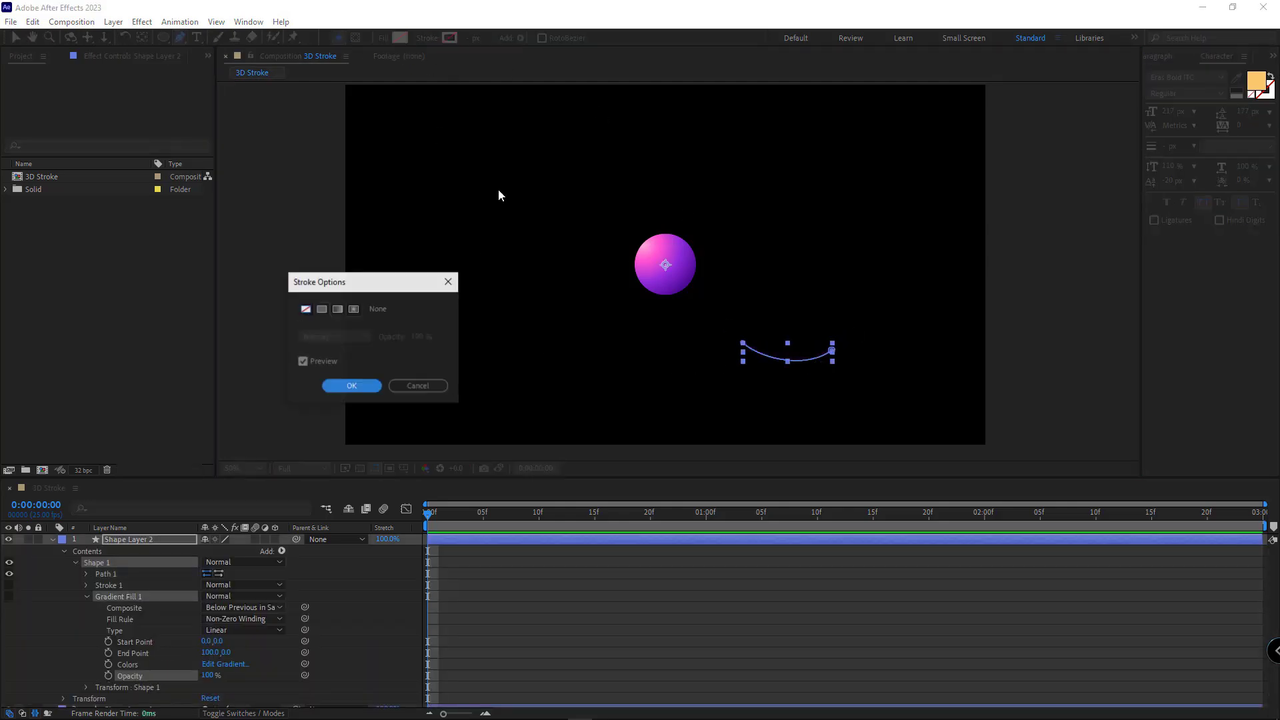
pyautogui.click(321, 308)
pyautogui.click(362, 386)
# Extend the path through a small loop and up over the sphere, reshaping its points and curve handles
pyautogui.moveTo(750, 252); pyautogui.dragTo(766, 272)
pyautogui.moveTo(803, 255); pyautogui.dragTo(820, 278)
pyautogui.moveTo(784, 324); pyautogui.dragTo(769, 339)
pyautogui.moveTo(678, 290); pyautogui.dragTo(657, 246)
pyautogui.moveTo(676, 186); pyautogui.dragTo(695, 153)
pyautogui.moveTo(658, 246); pyautogui.dragTo(647, 253)
pyautogui.moveTo(679, 290); pyautogui.dragTo(680, 303)
pyautogui.moveTo(806, 265); pyautogui.dragTo(749, 276)
pyautogui.moveTo(783, 323); pyautogui.dragTo(783, 320)
# Continue the path through a larger upper loop and end it with a curved tail left of the sphere
pyautogui.click(675, 185)
pyautogui.moveTo(754, 202); pyautogui.dragTo(774, 217)
pyautogui.moveTo(676, 186); pyautogui.dragTo(675, 203)
pyautogui.moveTo(712, 263); pyautogui.dragTo(697, 276)
pyautogui.hotkey('ctrl', 'z')
pyautogui.moveTo(609, 239); pyautogui.dragTo(589, 193)
# Fine-tune the path's points and handles to smooth both loops and its lower end
pyautogui.moveTo(755, 202)
pyautogui.mouseDown()
pyautogui.moveTo(742, 191)
pyautogui.moveTo(761, 212)
pyautogui.mouseUp()
pyautogui.moveTo(832, 350); pyautogui.dragTo(761, 356)
pyautogui.click(715, 264)
pyautogui.moveTo(760, 212); pyautogui.dragTo(759, 221)
pyautogui.keyDown('alt'); pyautogui.click(703, 323); pyautogui.keyUp('alt')
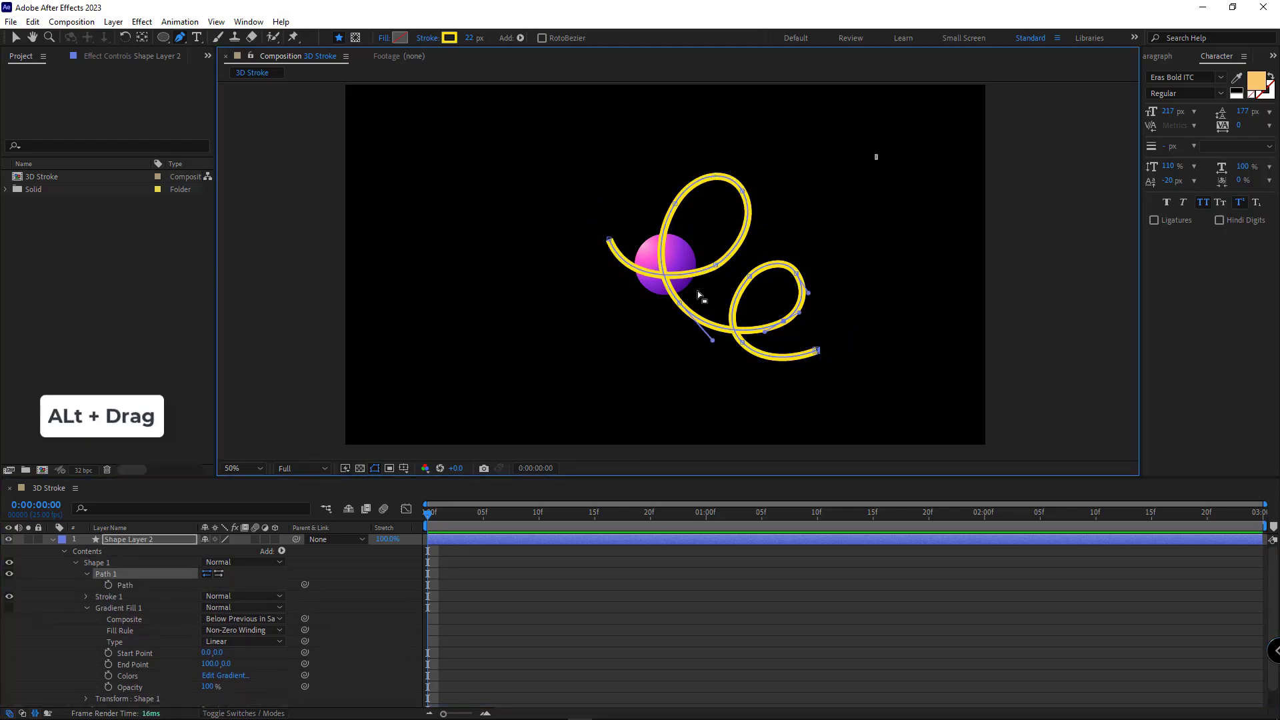
# Free-transform the whole looping path, moving it left to center it around the sphere and enlarging it slightly
pyautogui.hotkey('ctrl', 't')
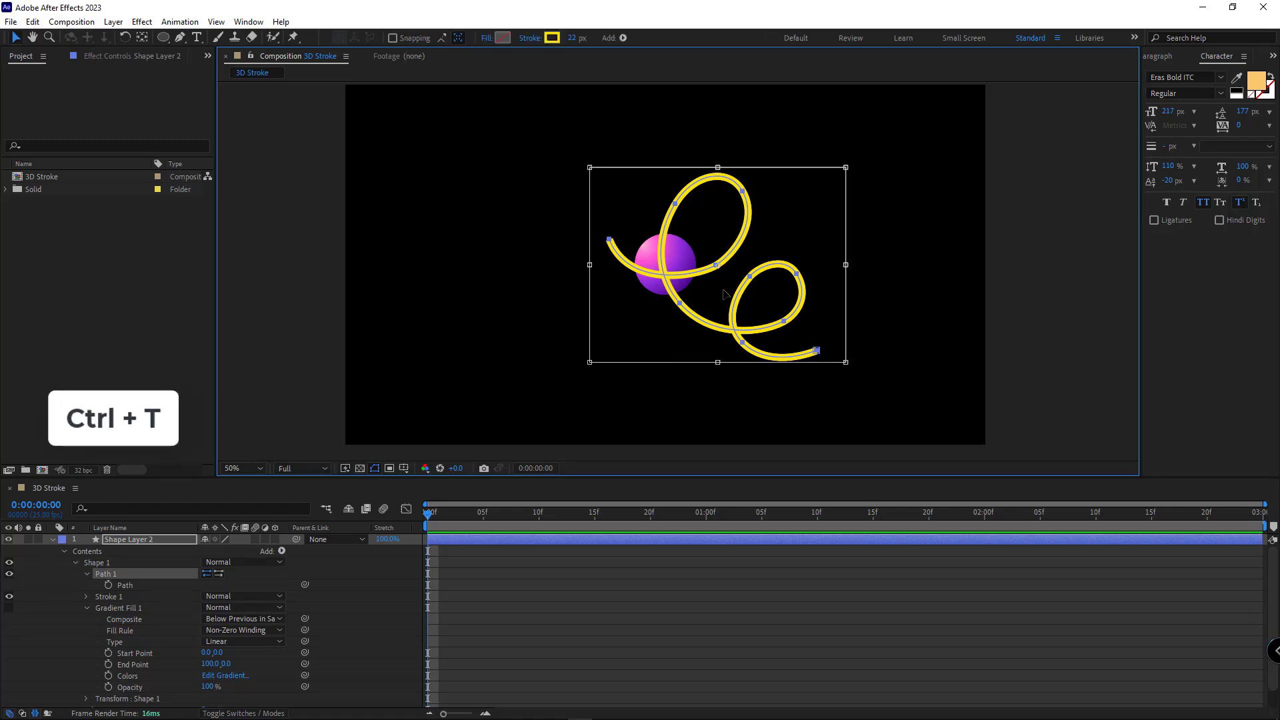
pyautogui.moveTo(733, 269); pyautogui.dragTo(671, 262)
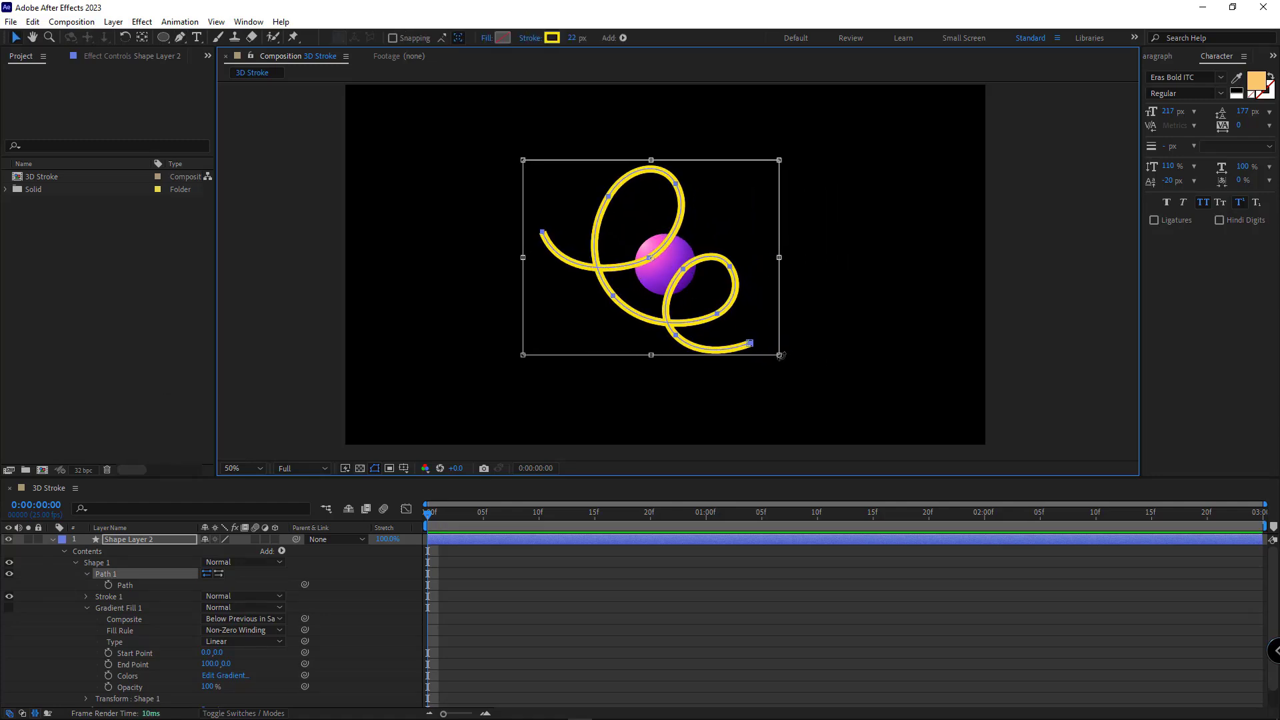
pyautogui.moveTo(782, 358)
pyautogui.mouseDown()
pyautogui.moveTo(827, 362)
pyautogui.moveTo(816, 353)
pyautogui.moveTo(860, 311)
pyautogui.moveTo(858, 336)
pyautogui.mouseUp()
pyautogui.press('Return')
# Copy the Path property of Shape Layer 2's Path 1 and collapse the layer
pyautogui.click(102, 610)
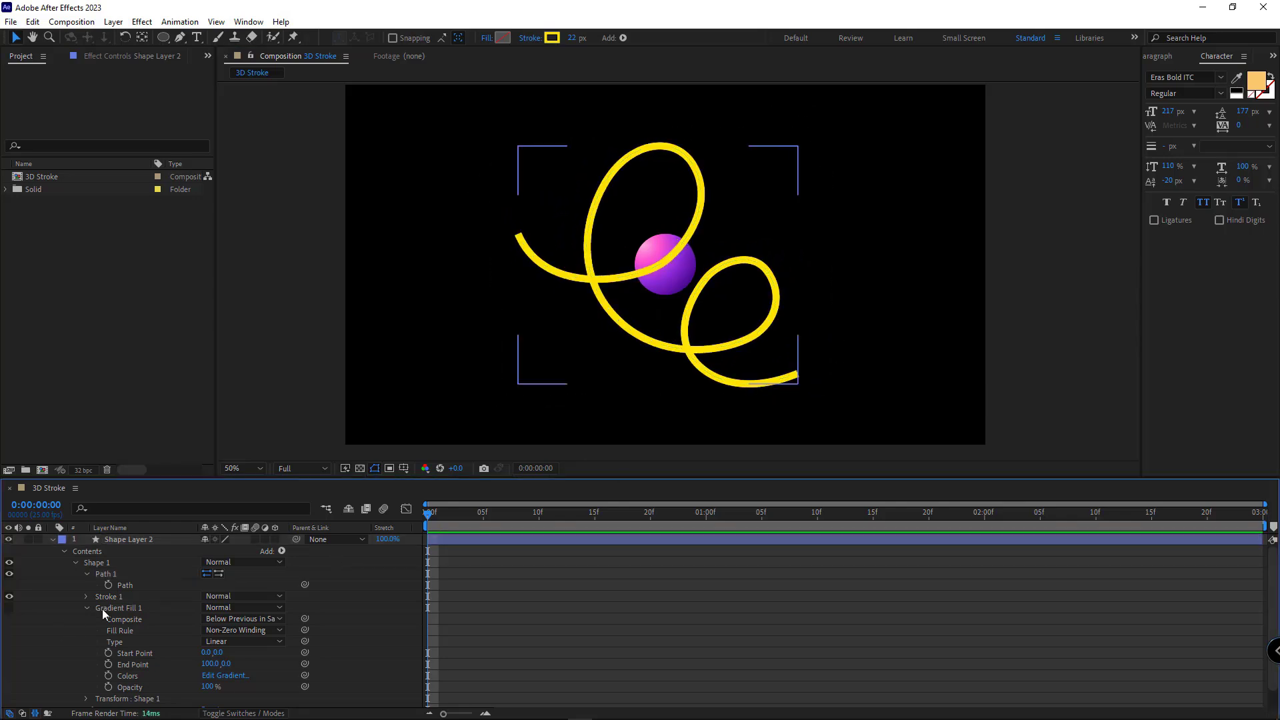
pyautogui.click(144, 587)
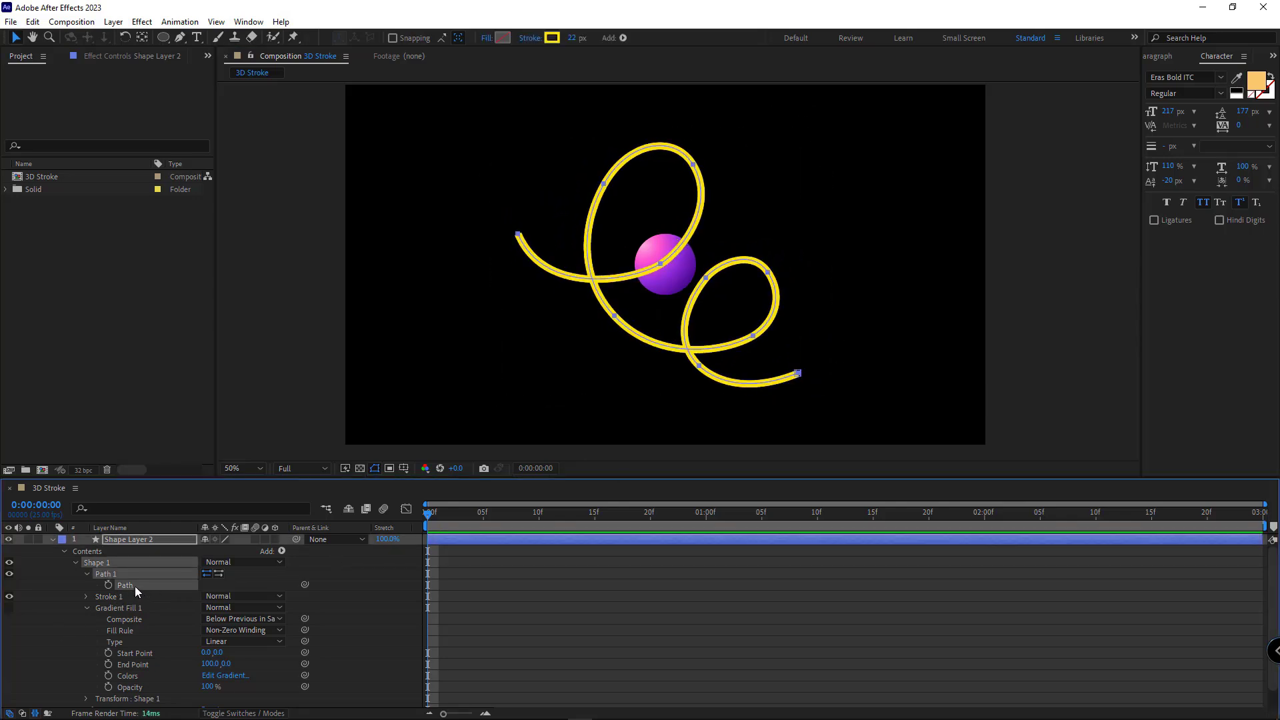
pyautogui.hotkey('ctrl', 'c')
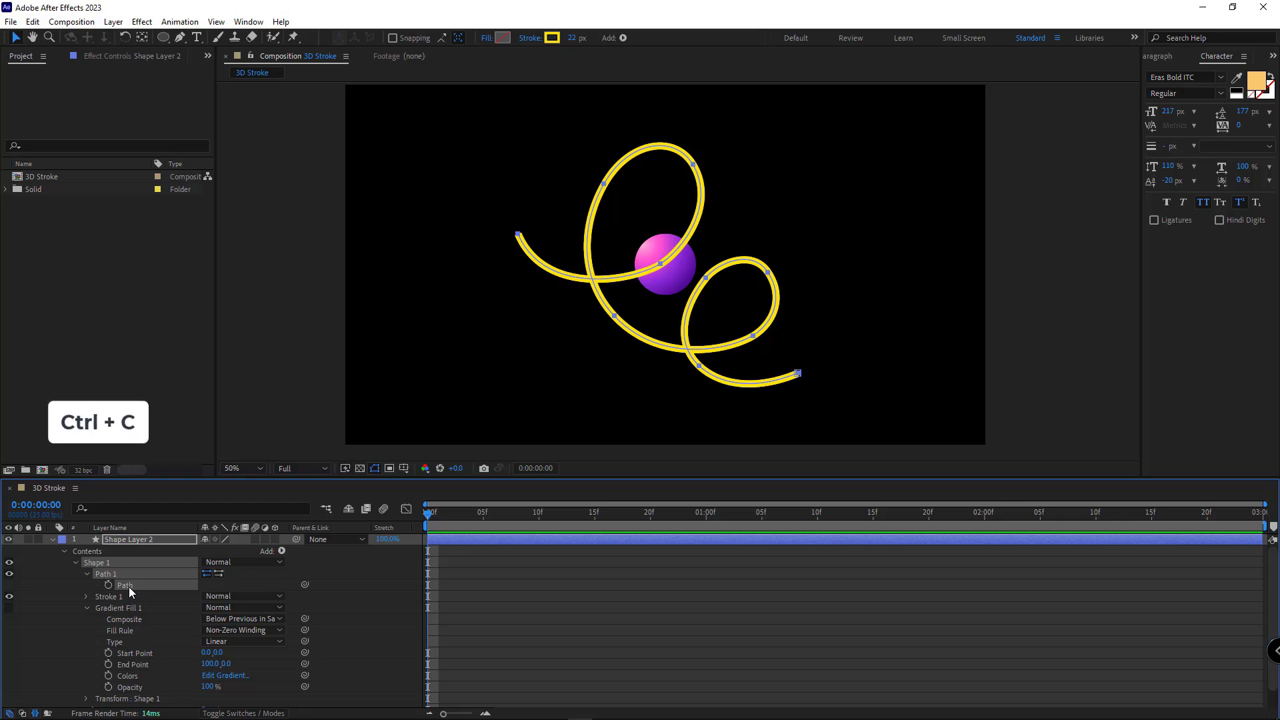
pyautogui.click(63, 552)
pyautogui.click(53, 539)
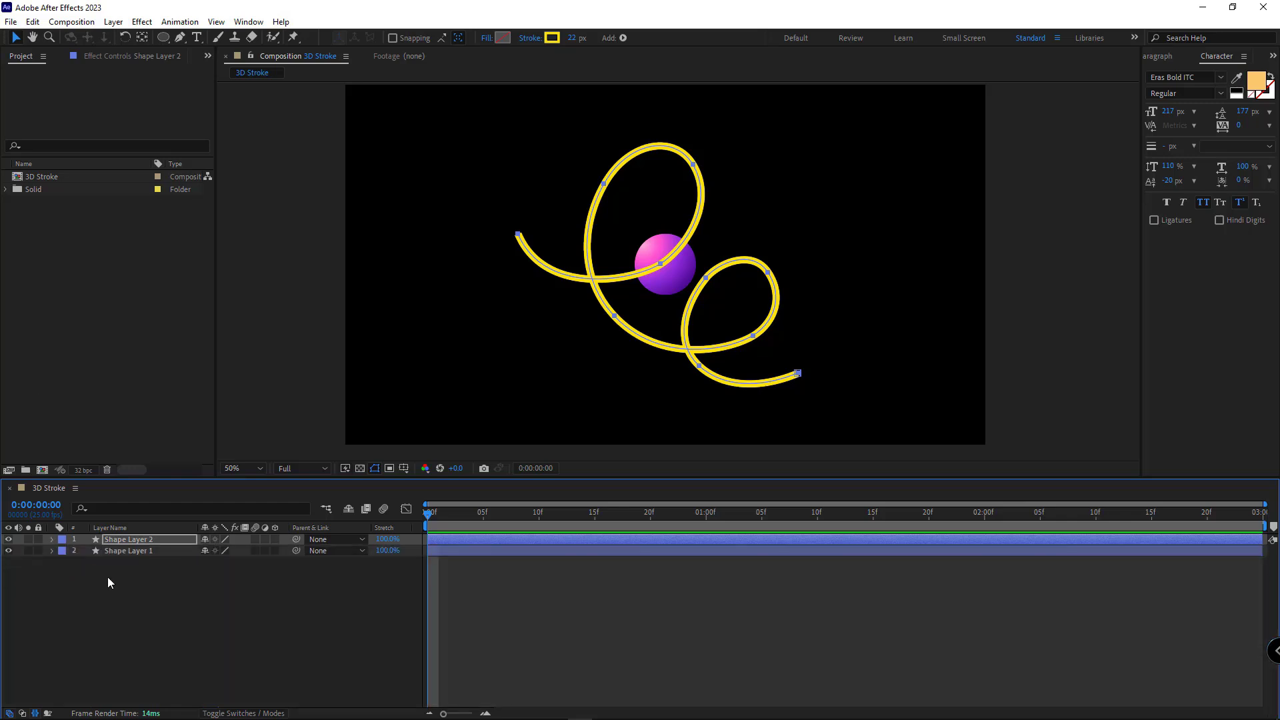
# Hide Shape Layer 2 and paste the copied path into the Position property of Shape Layer 1
pyautogui.click(51, 551)
pyautogui.click(8, 539)
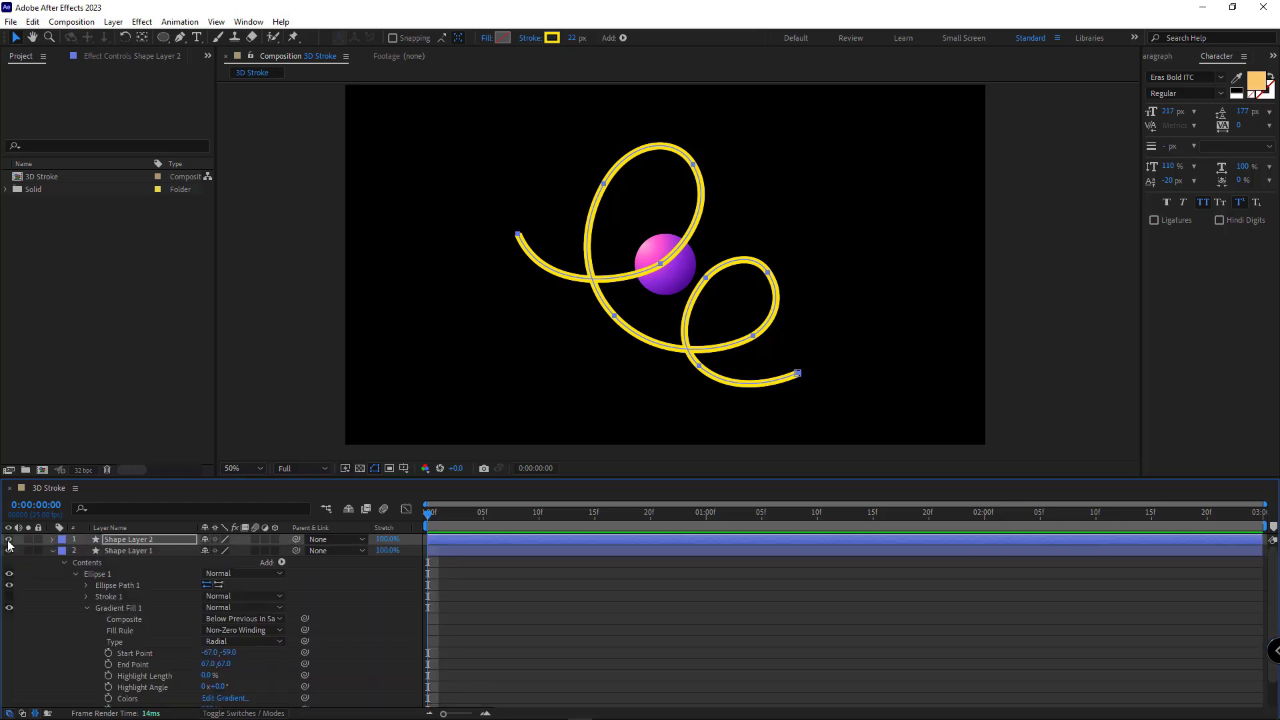
pyautogui.click(127, 552)
pyautogui.press('p')
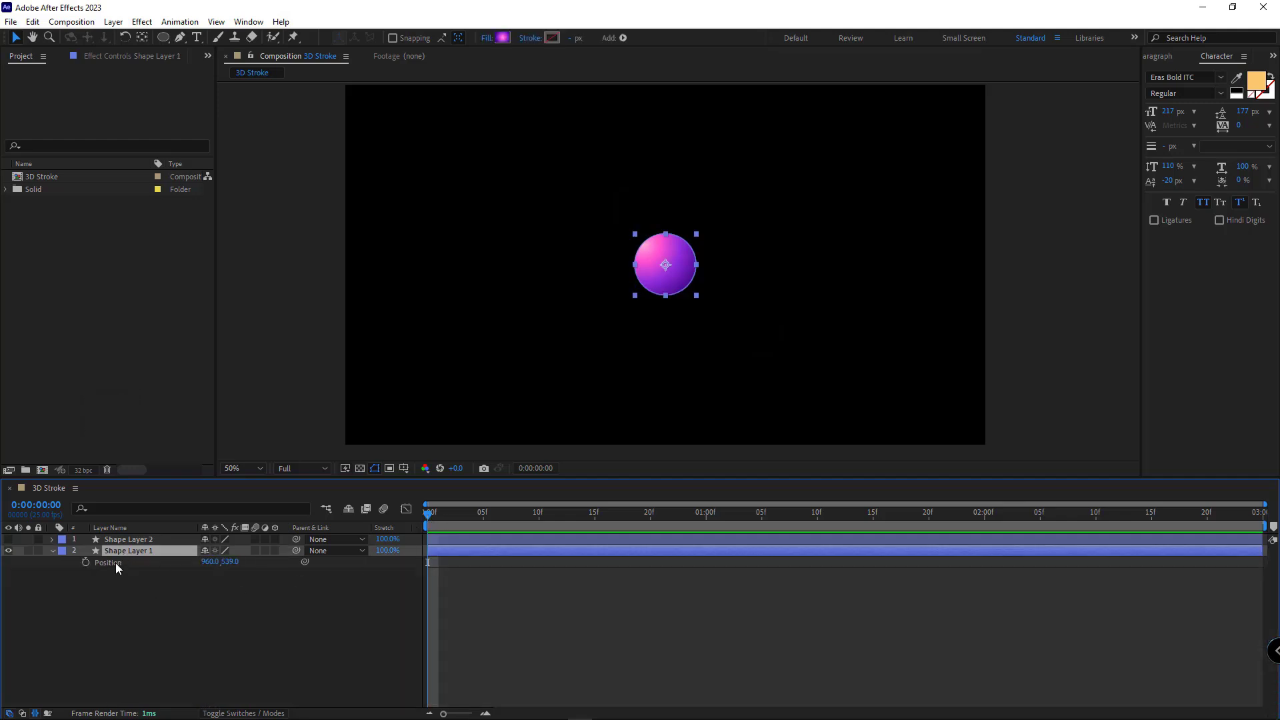
pyautogui.click(115, 563)
pyautogui.hotkey('ctrl', 'v')
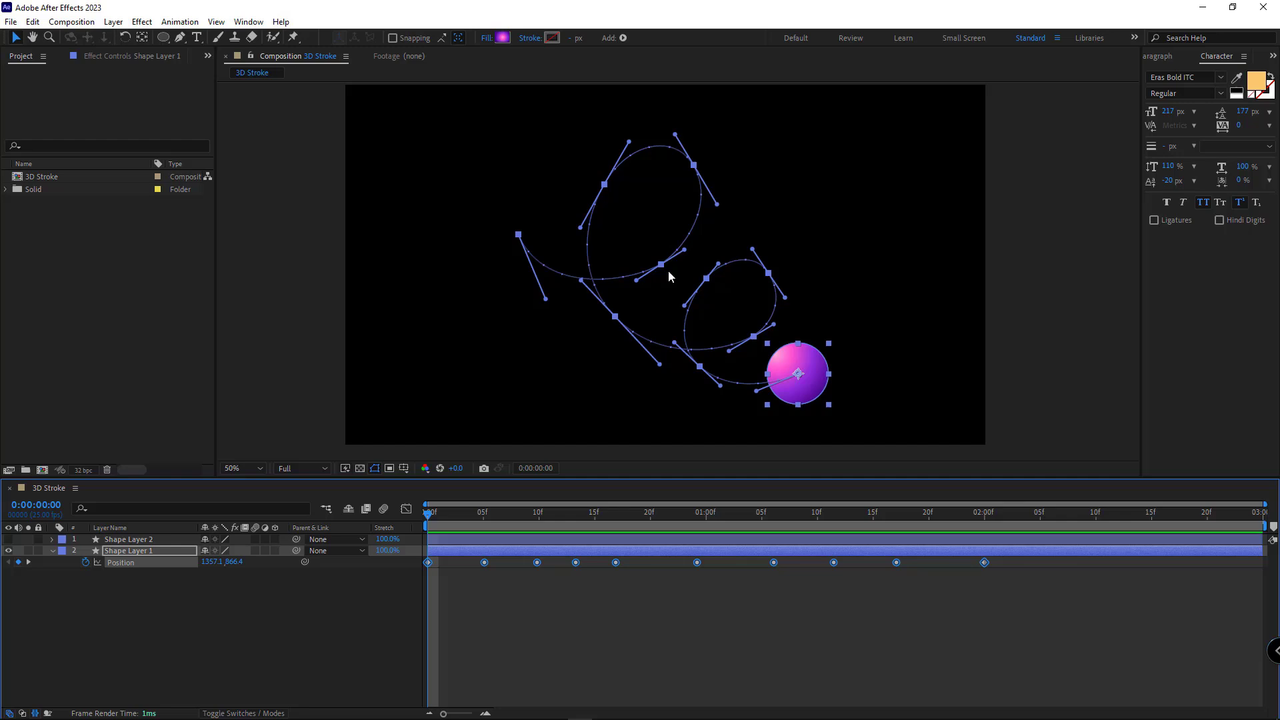
# Compress Shape Layer 1's Position keyframes proportionally so that the last one falls at 0:00:00:20
pyautogui.click(650, 518)
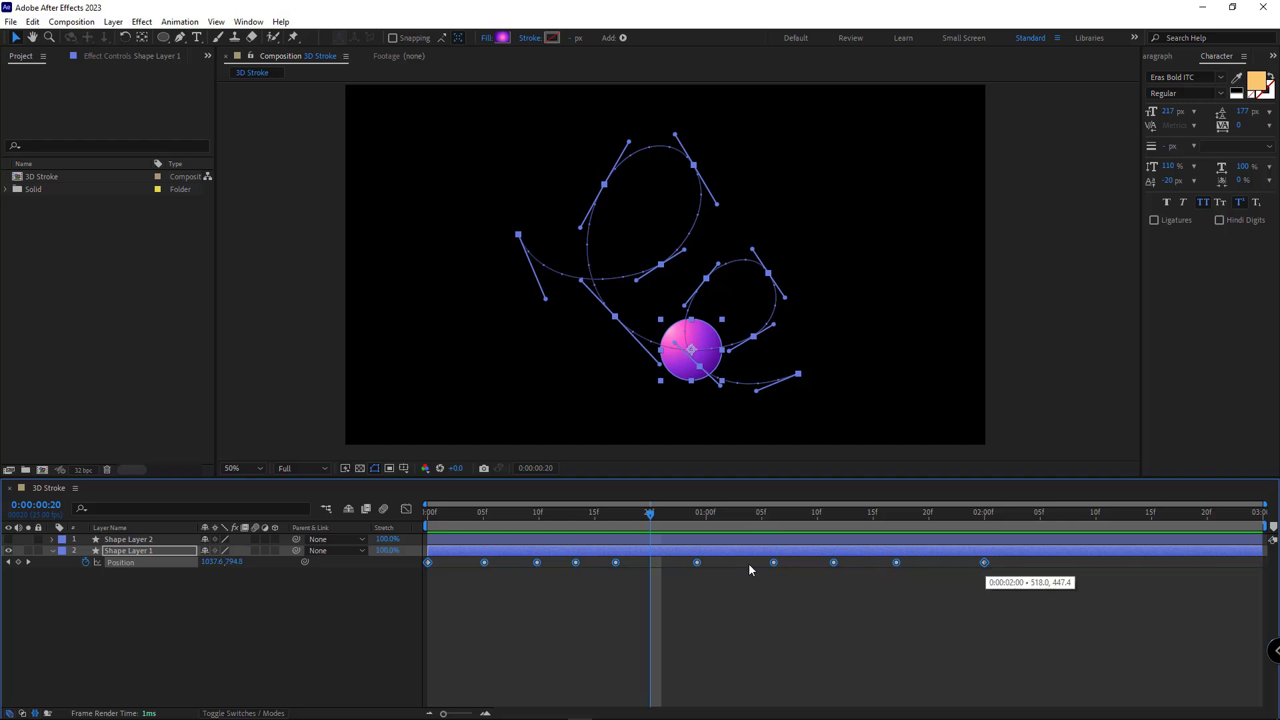
pyautogui.moveTo(663, 563); pyautogui.dragTo(650, 563)
pyautogui.click(327, 611)
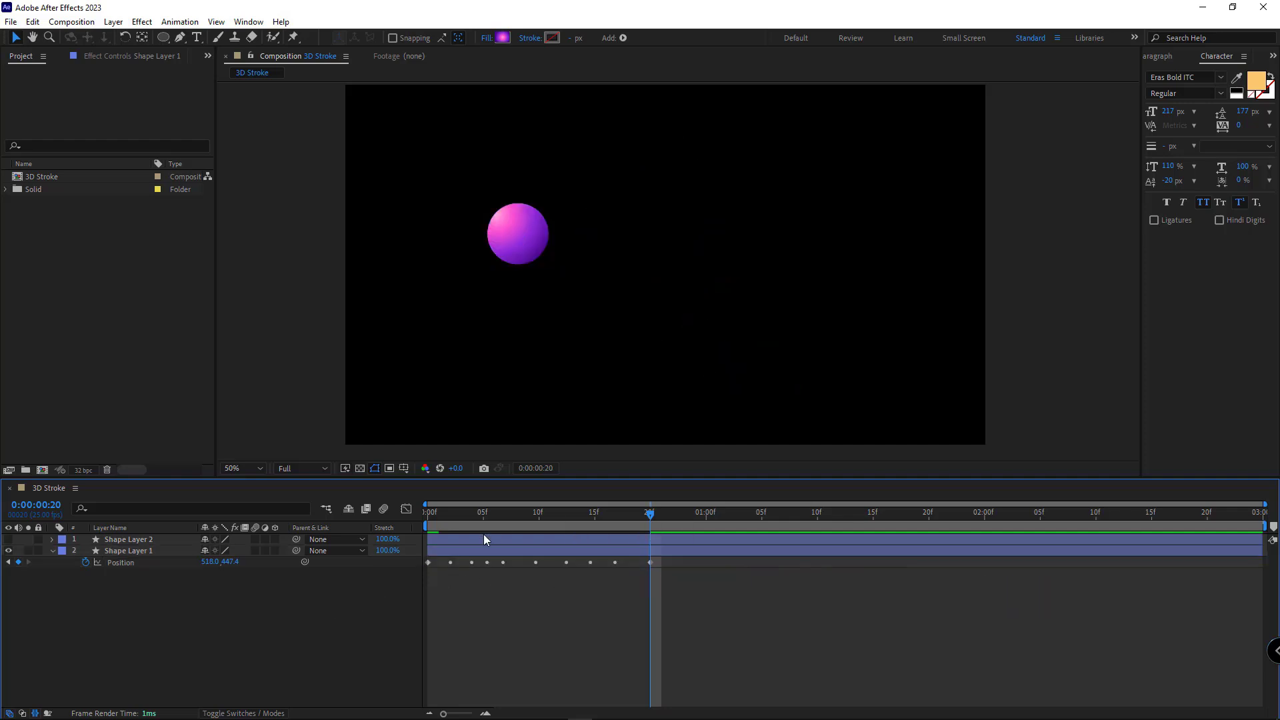
# Return to the first frame, search the effects for "echo" and apply the Time > Echo effect to the sphere layer
pyautogui.click(428, 517)
pyautogui.click(622, 552)
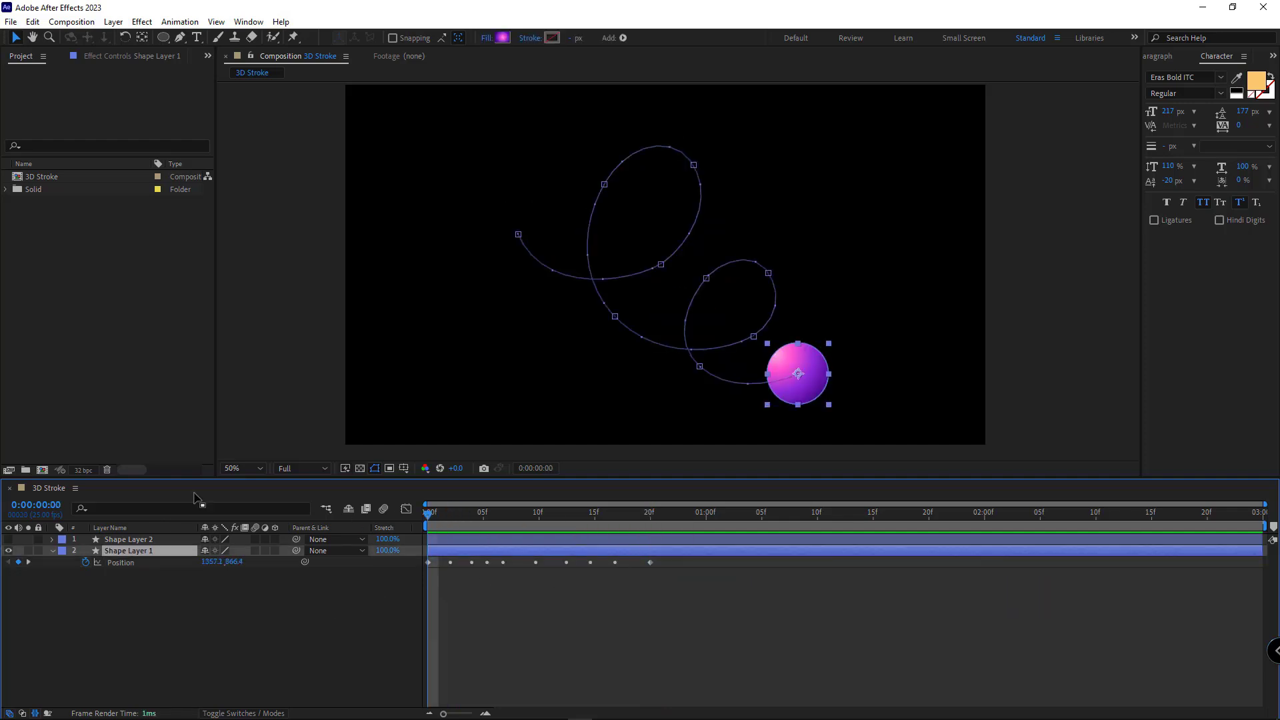
pyautogui.click(137, 58)
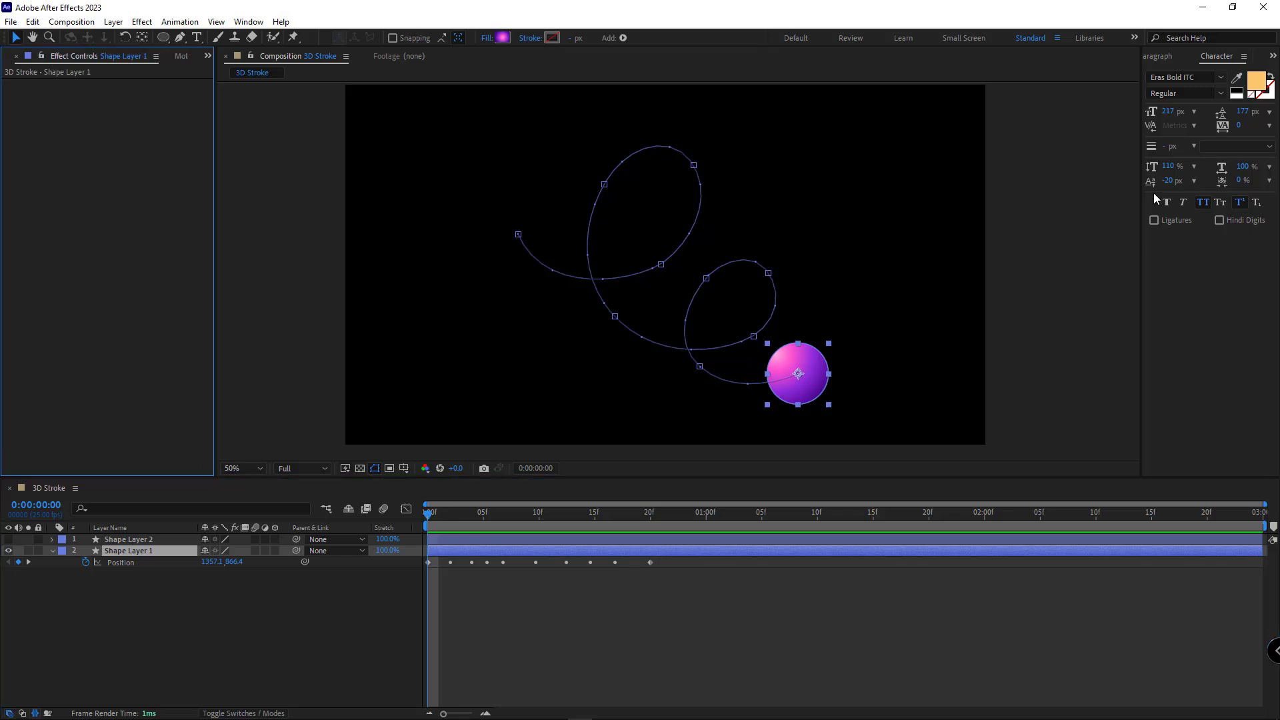
pyautogui.click(1273, 58)
pyautogui.click(1245, 75)
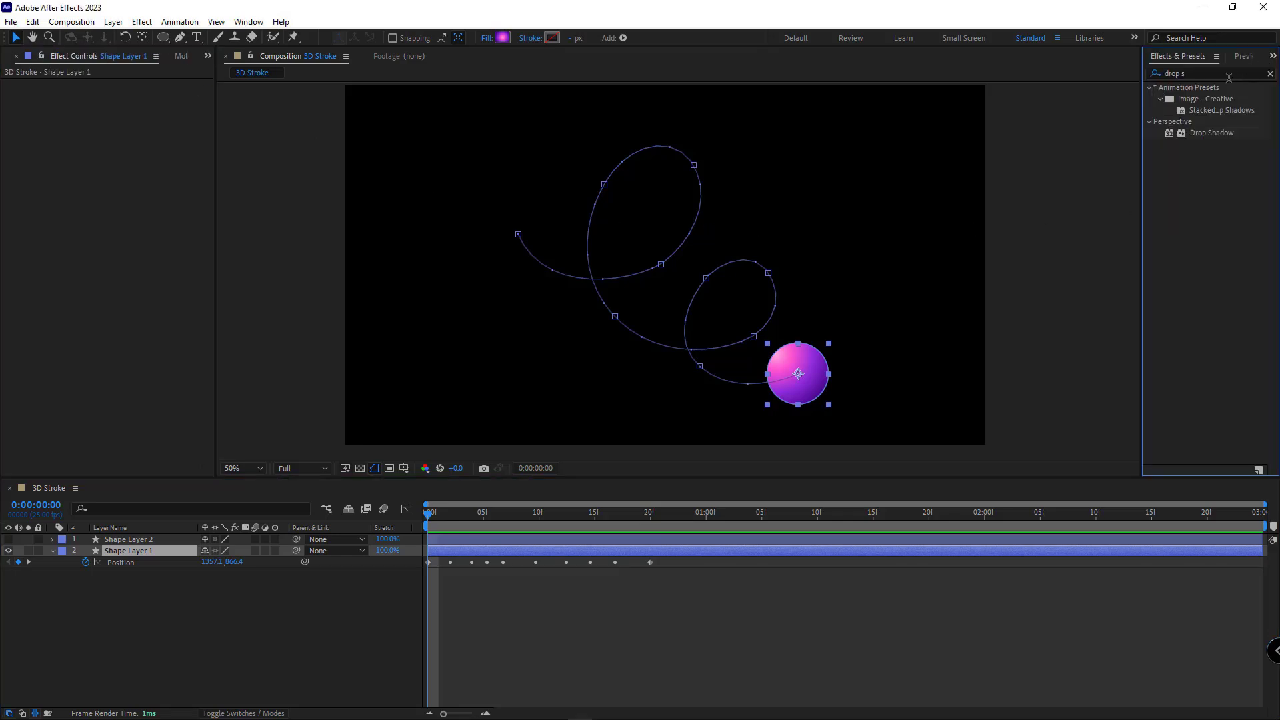
pyautogui.click(1191, 72)
pyautogui.write('echo')
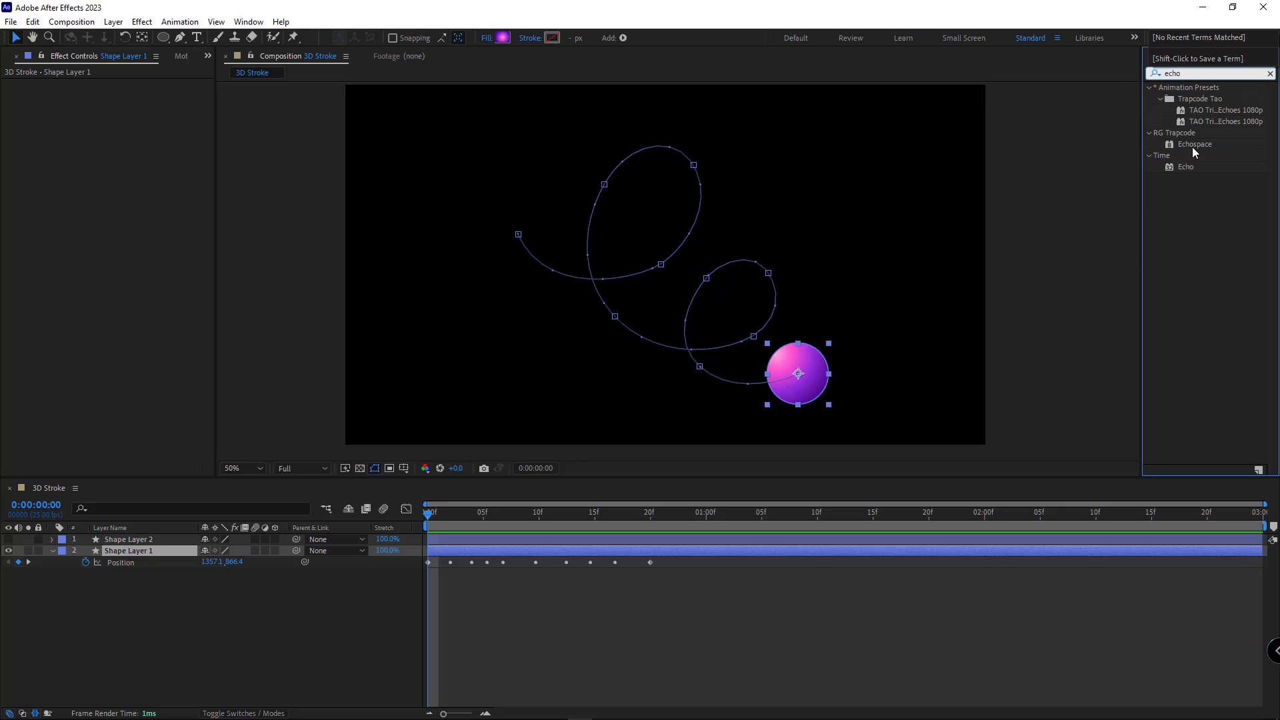
pyautogui.moveTo(1186, 166); pyautogui.dragTo(805, 398)
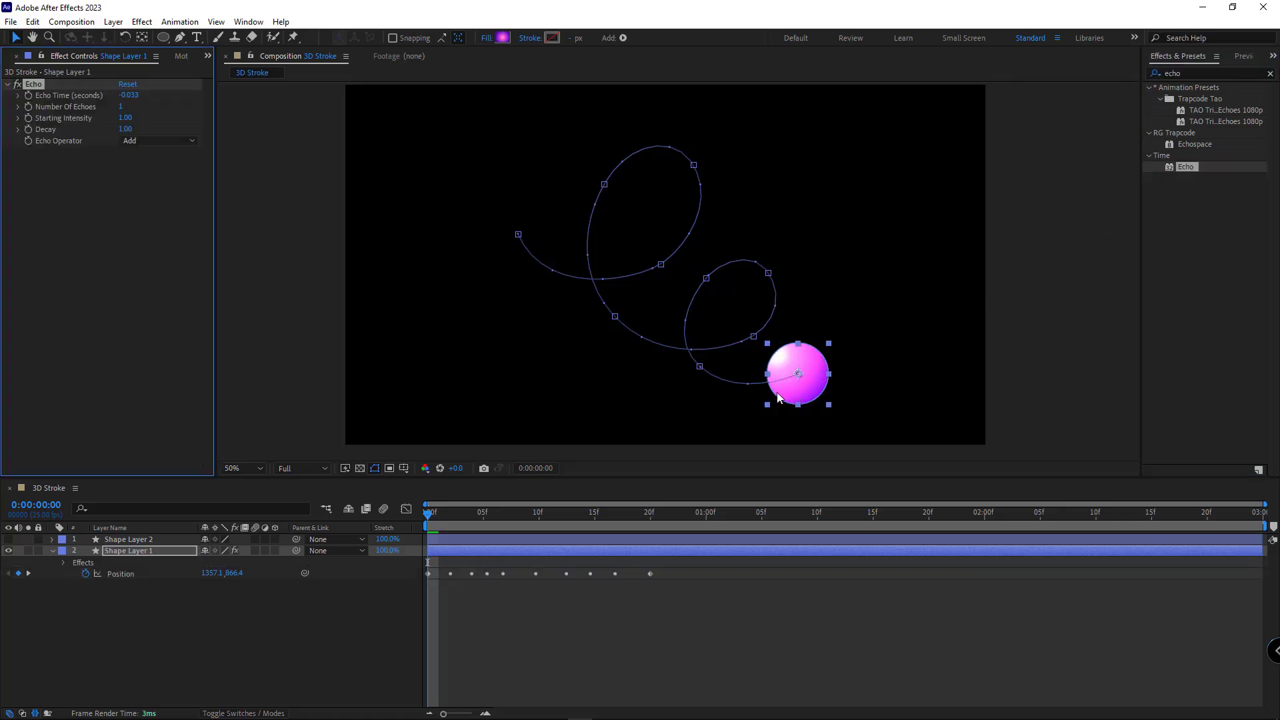
# Set the Echo effect's Echo Time to -0.001 seconds and its Number Of Echoes to 400
pyautogui.click(130, 95)
pyautogui.write('01')
pyautogui.click(150, 156)
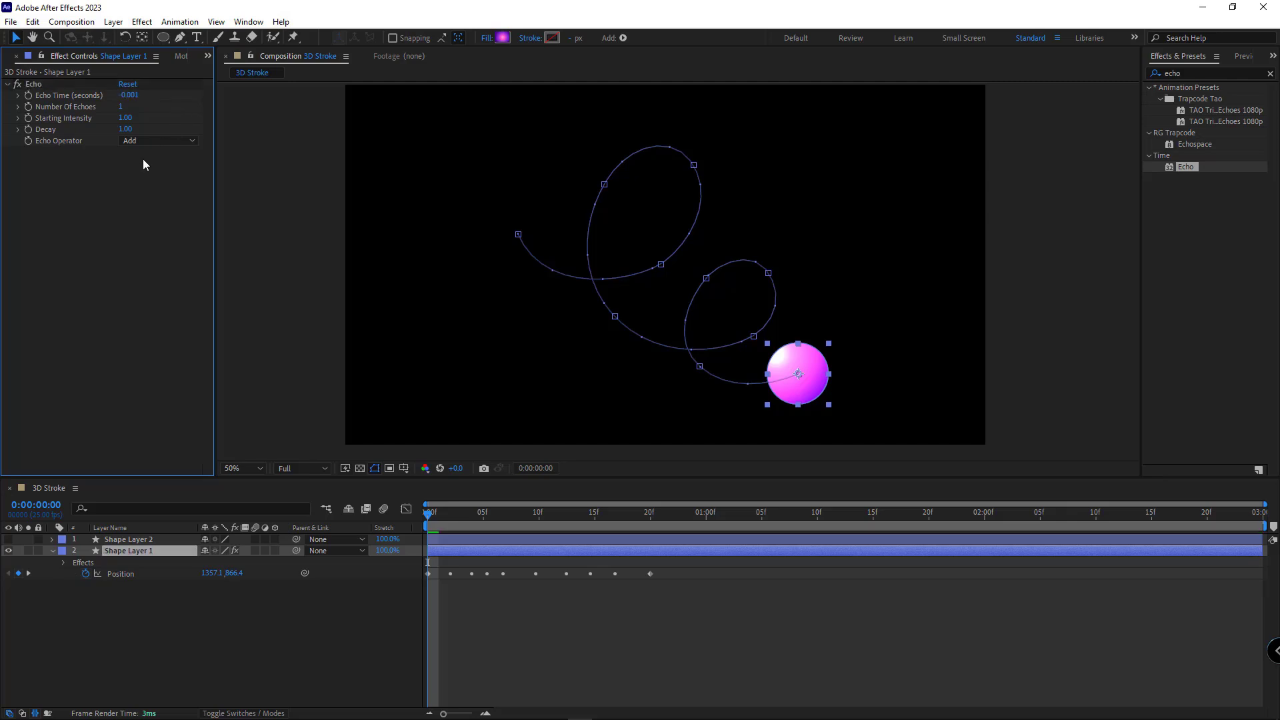
pyautogui.click(121, 107)
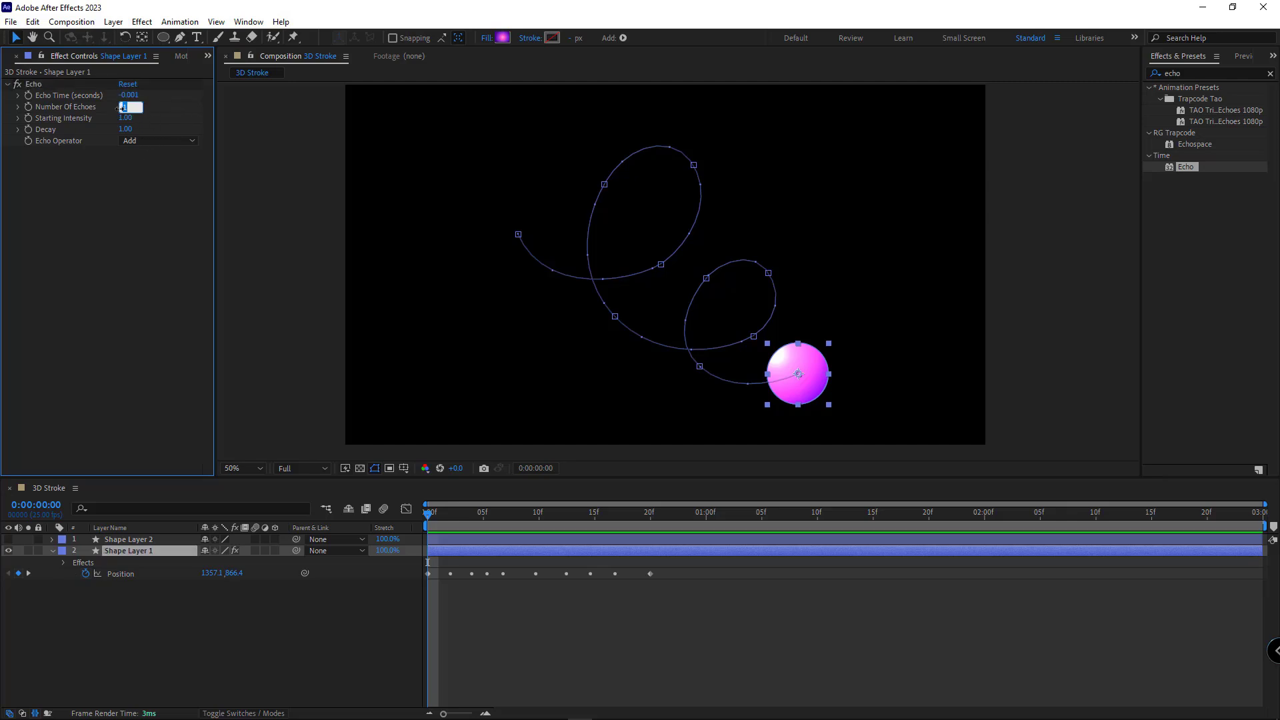
pyautogui.click(73, 150)
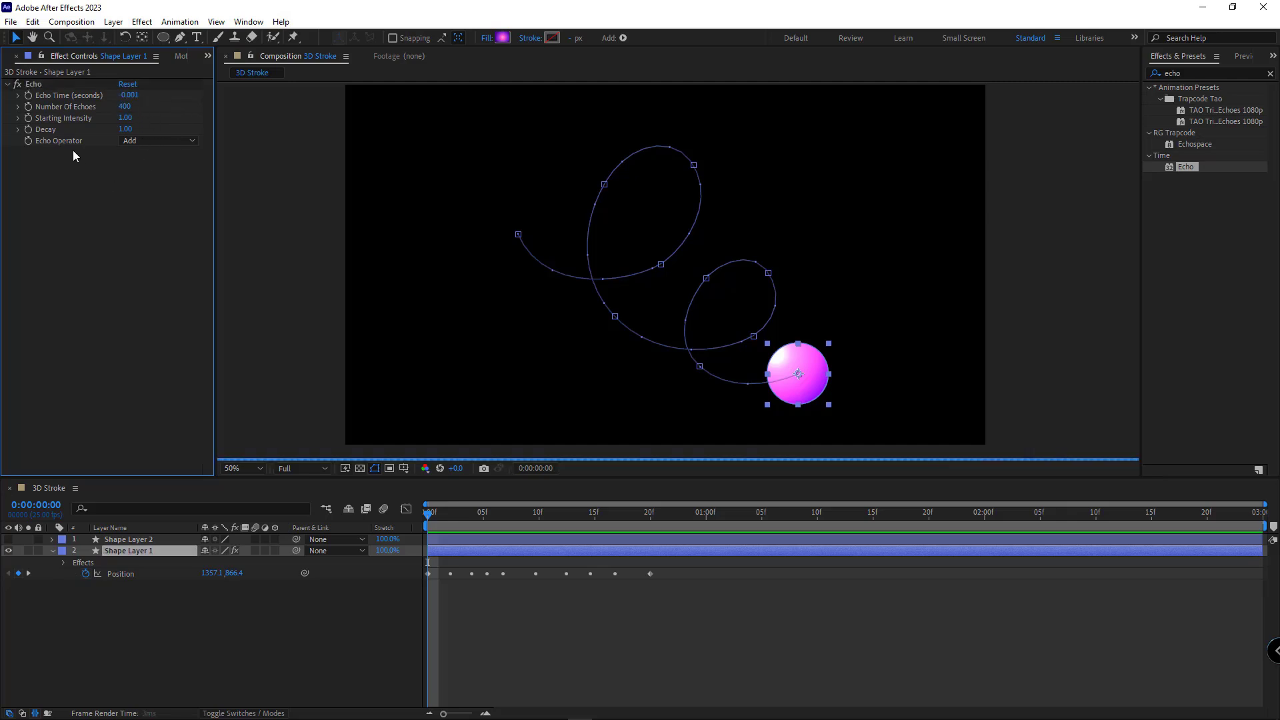
# Set the Echo effect's Echo Operator to Maximum
pyautogui.click(148, 141)
pyautogui.click(161, 171)
pyautogui.click(552, 612)
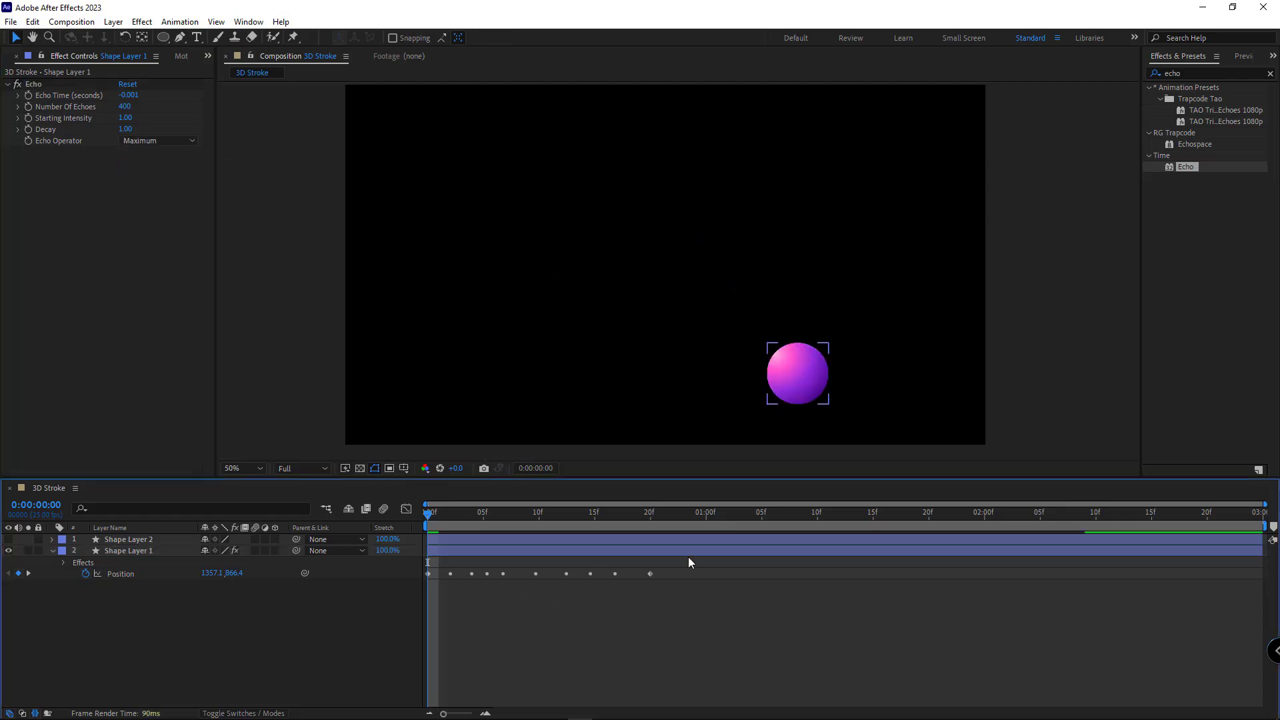
# At 0:00:00:20, set the Echo effect's Echo Time to -0.002 seconds and its Echo Operator to Composite In Front
pyautogui.click(649, 518)
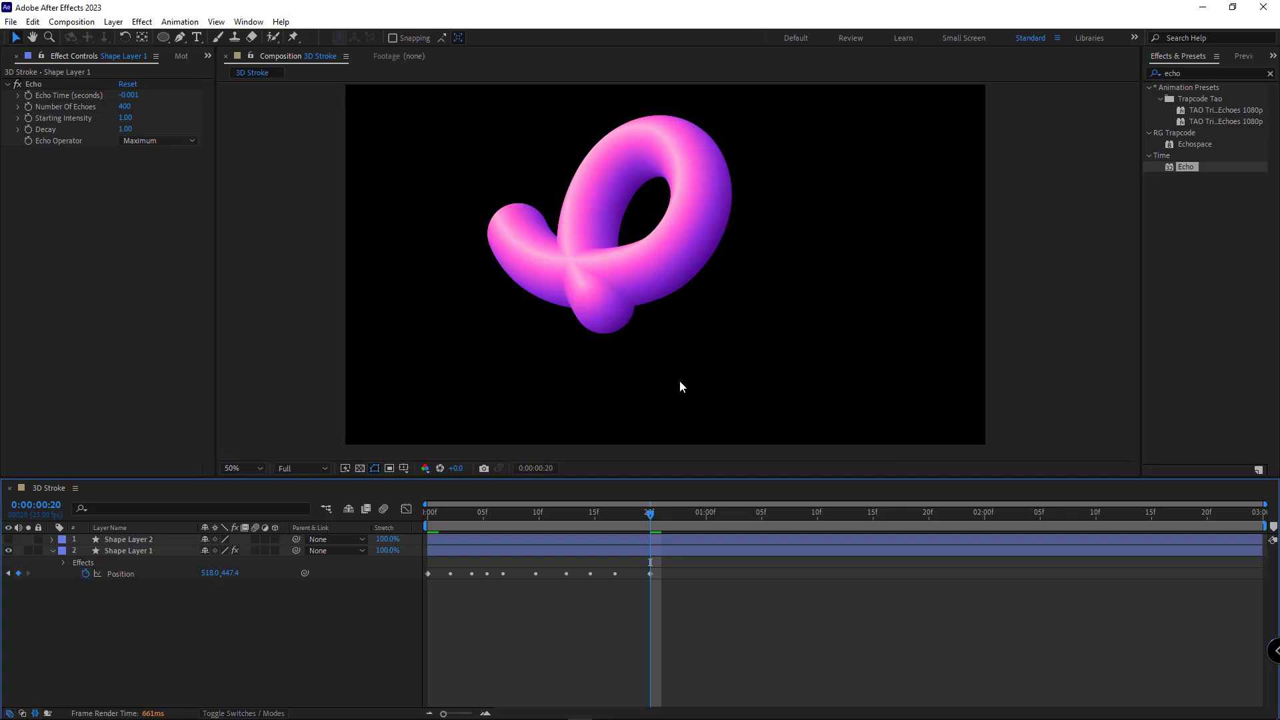
pyautogui.click(129, 95)
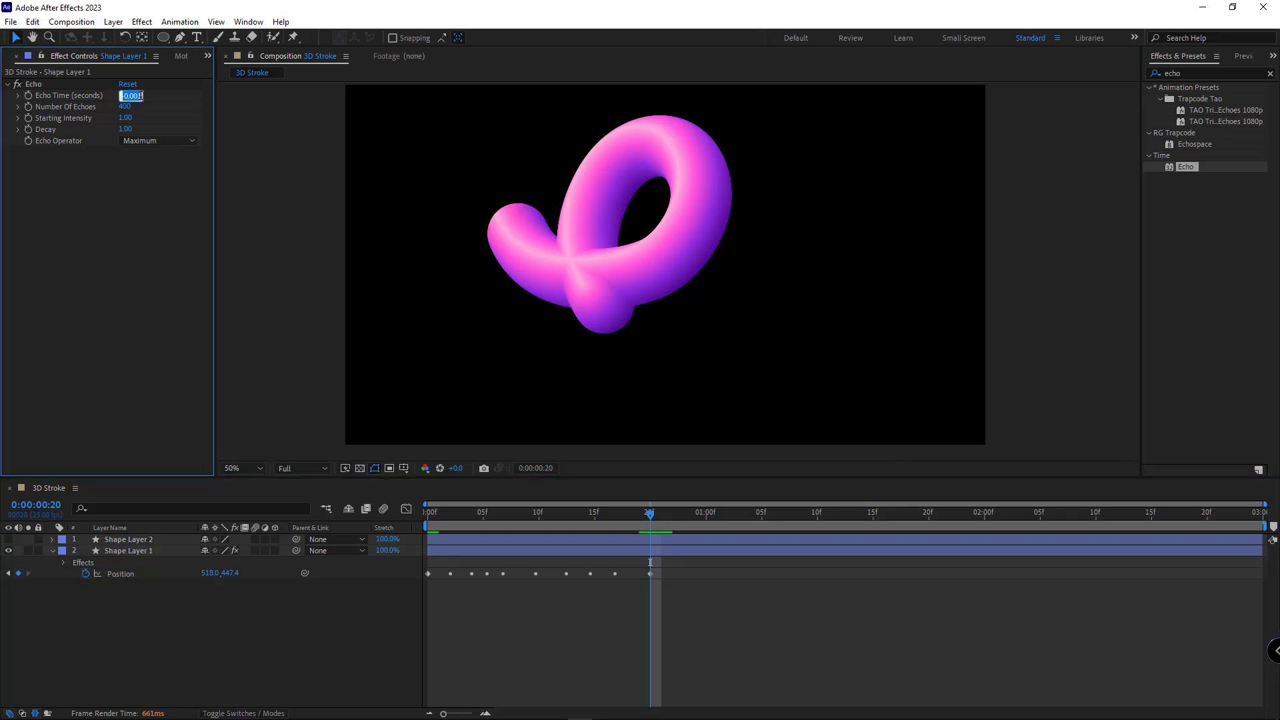
pyautogui.moveTo(137, 95); pyautogui.dragTo(148, 95)
pyautogui.press('Return')
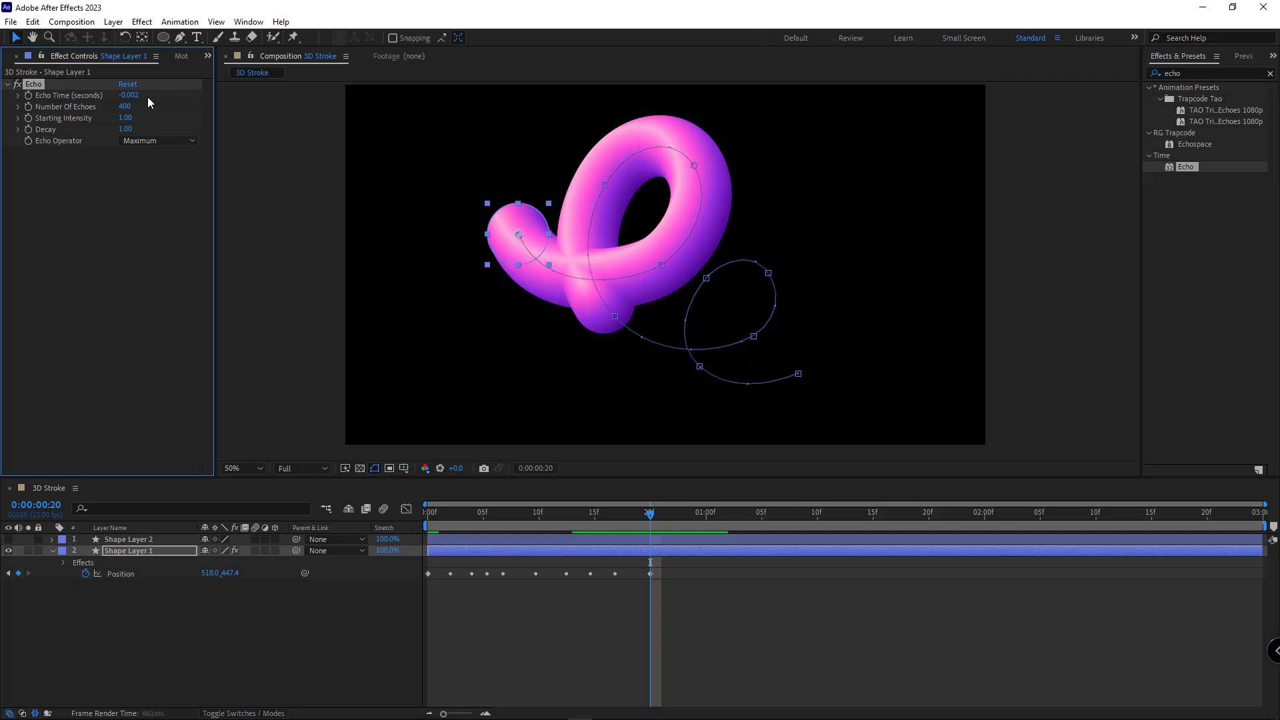
pyautogui.click(167, 142)
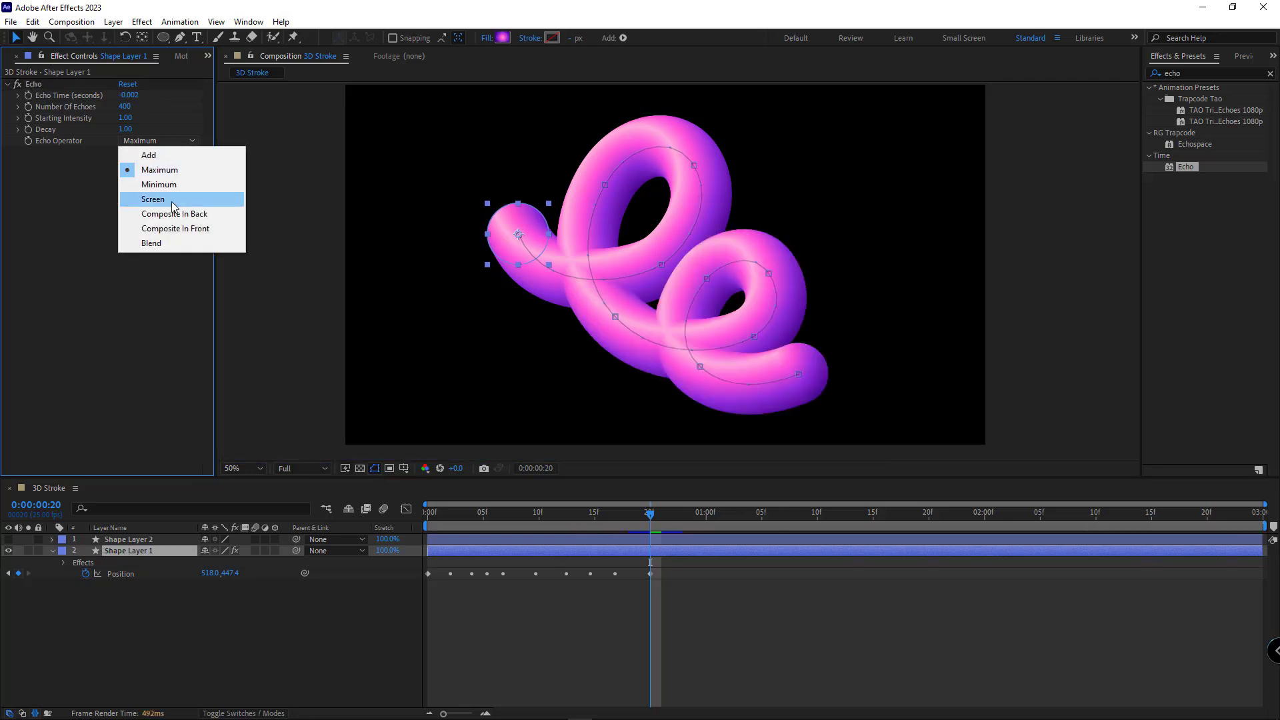
pyautogui.click(165, 226)
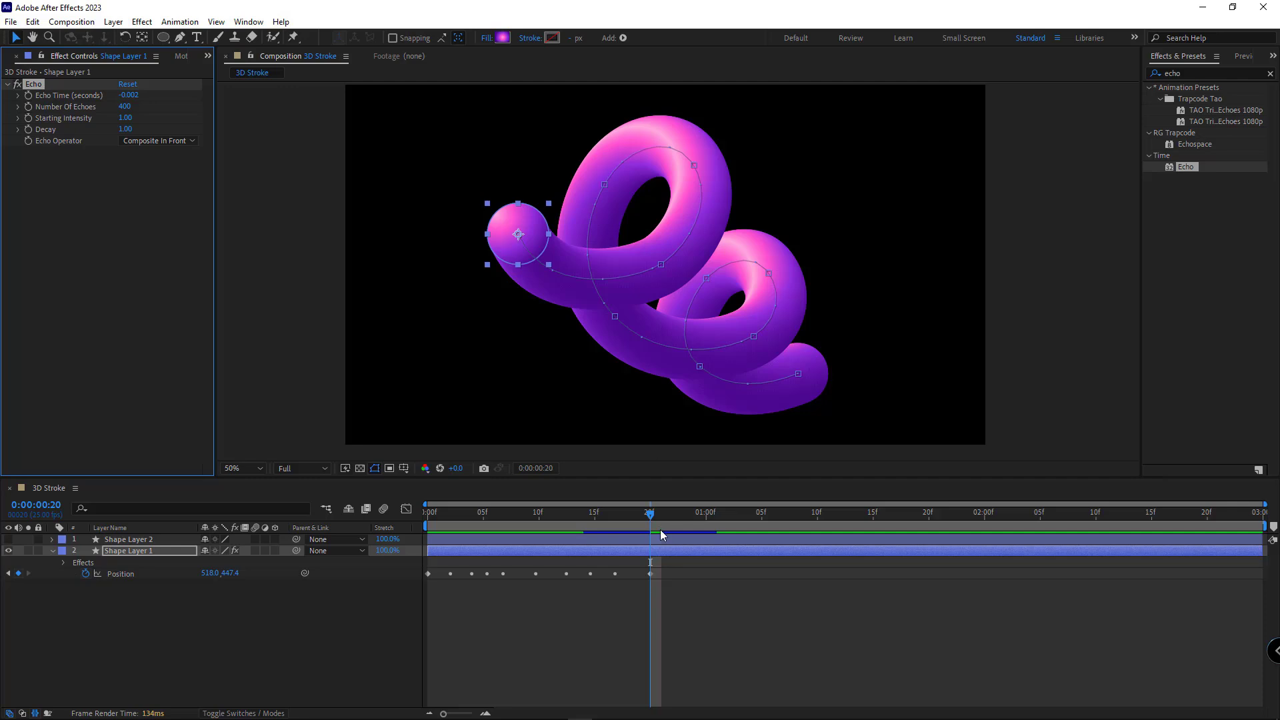
# Add a keyframe for the Colors of Shape Layer 1's Gradient Fill 1 at 0:00:00:20
pyautogui.click(53, 551)
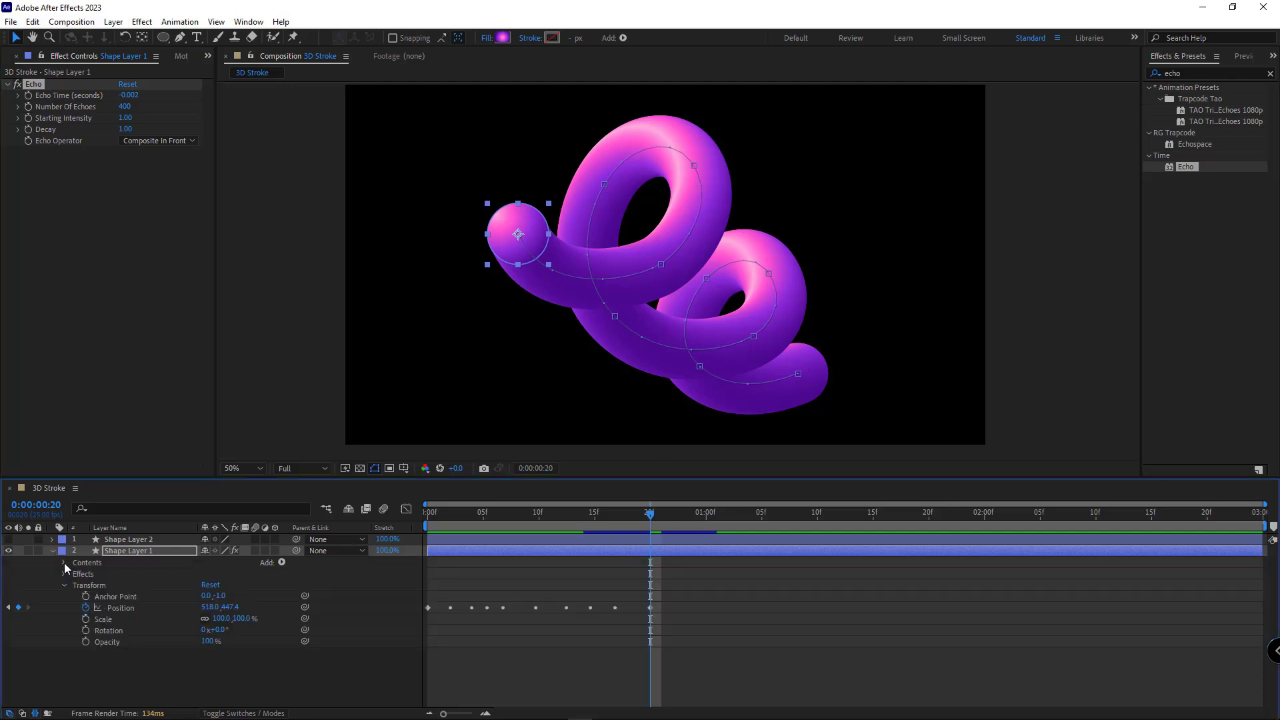
pyautogui.click(64, 563)
pyautogui.click(75, 574)
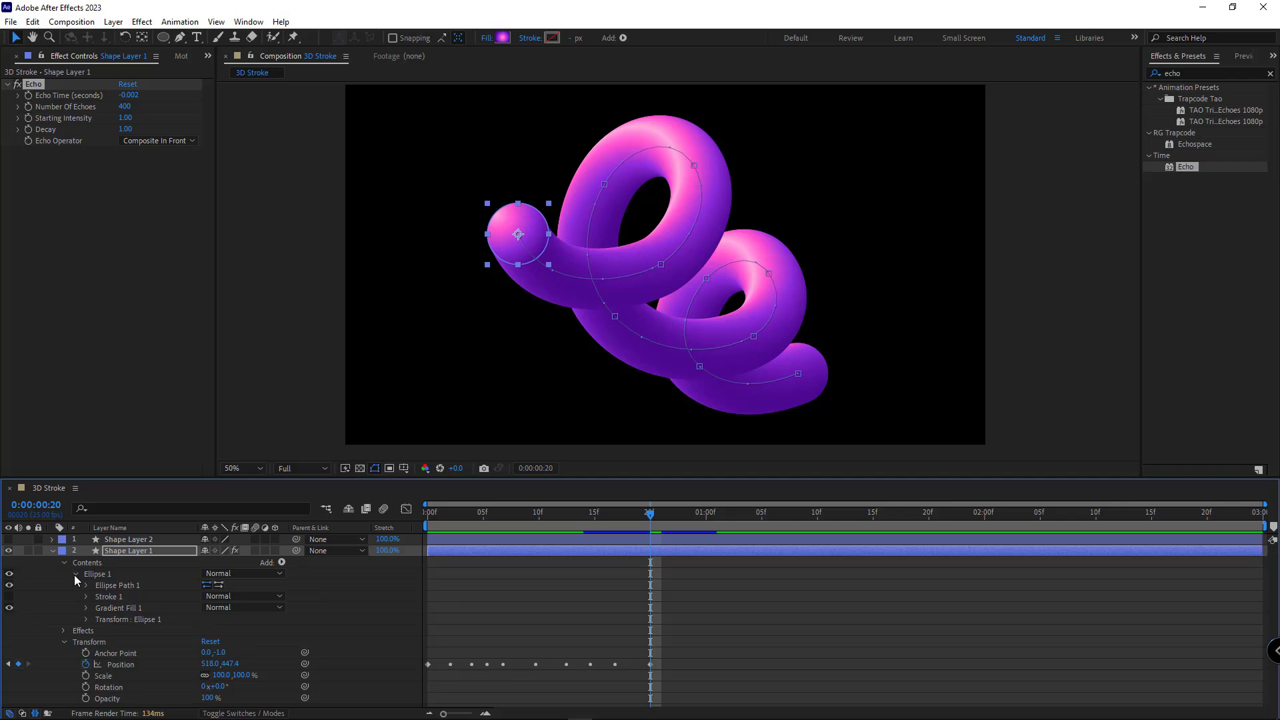
pyautogui.click(86, 608)
pyautogui.scroll(-3, 51, 597)
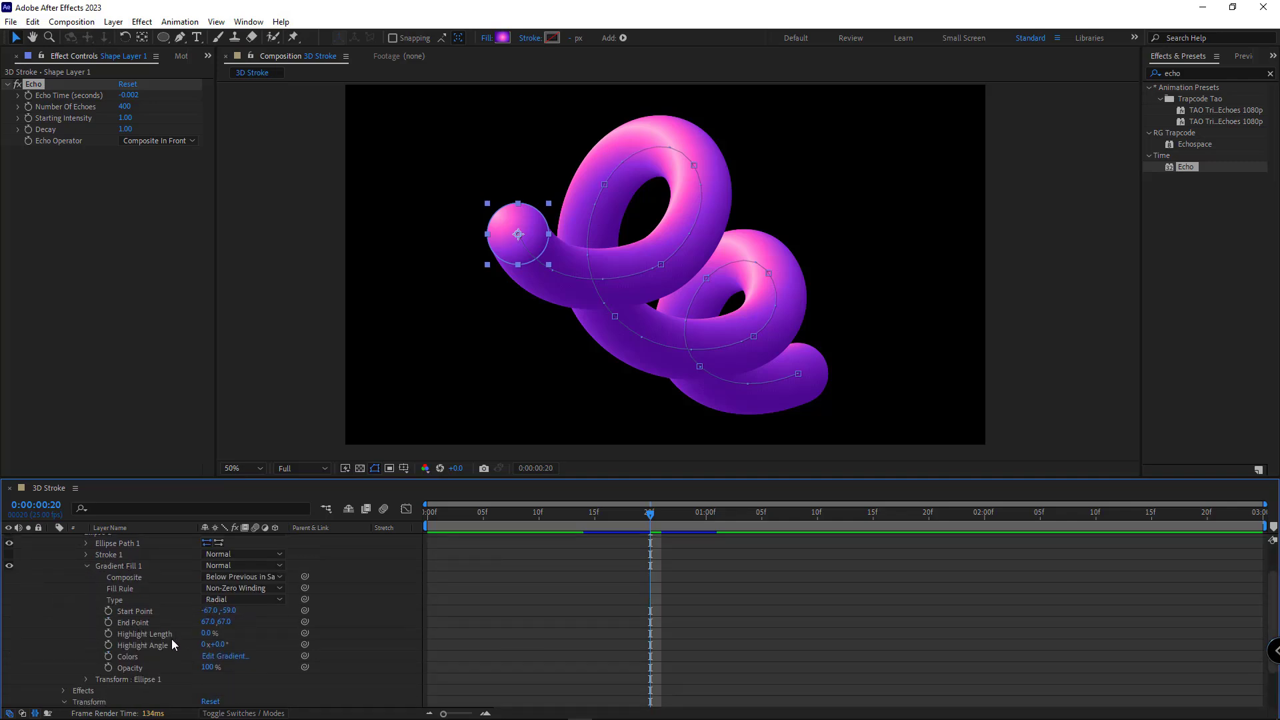
pyautogui.click(107, 657)
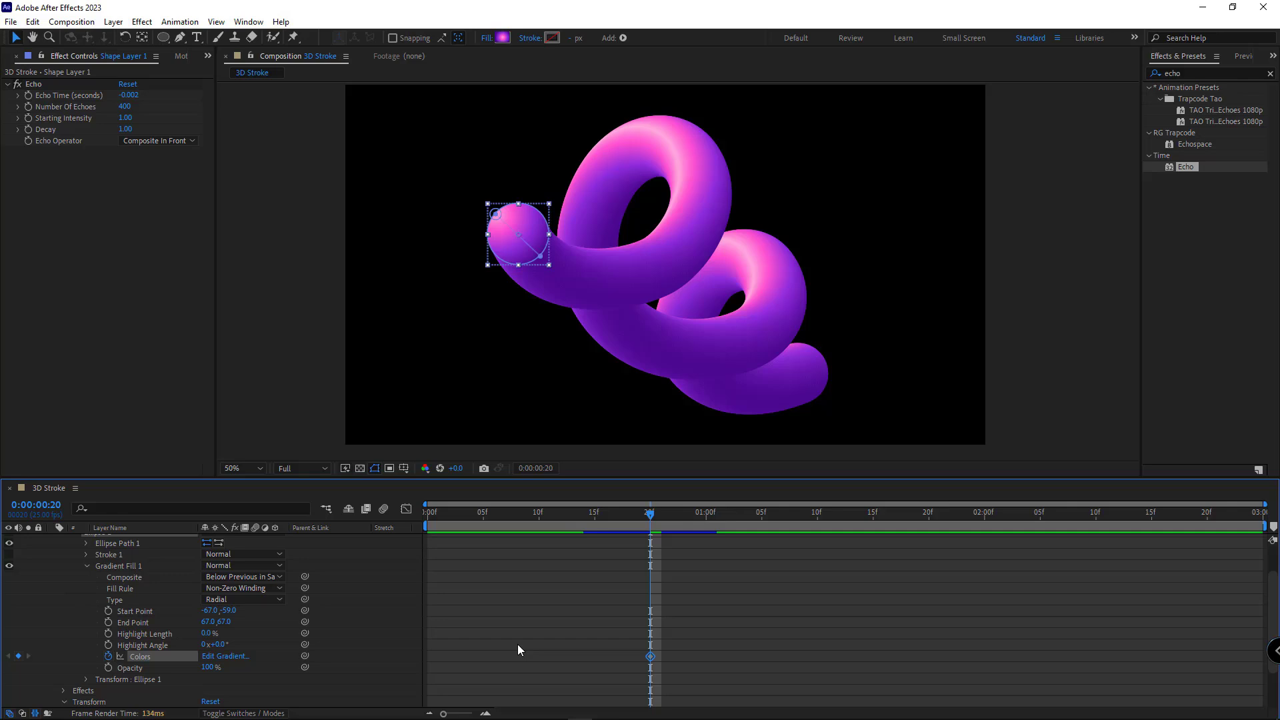
# Add a Scale keyframe to Shape Layer 1 at 0:00:00:20 and show only the layer's keyframed properties
pyautogui.press('u')
pyautogui.click(54, 551)
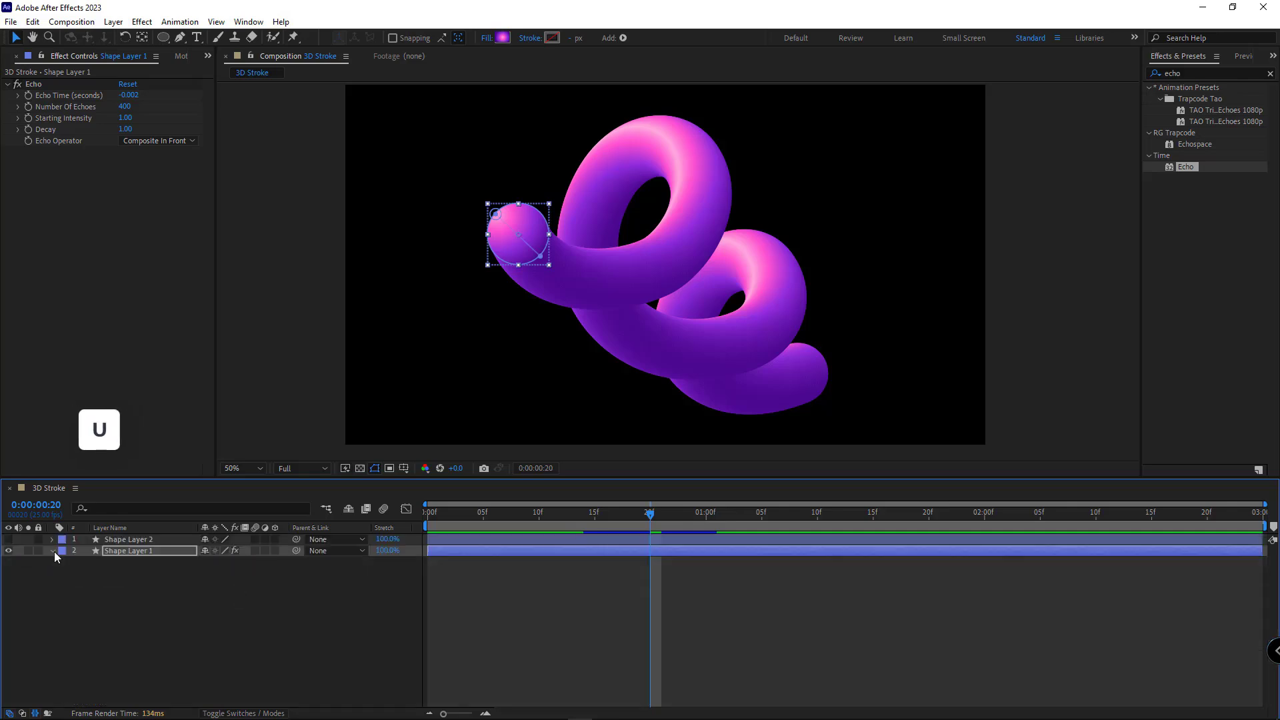
pyautogui.click(53, 551)
pyautogui.scroll(-3, 186, 617)
pyautogui.scroll(-1, 147, 651)
pyautogui.click(85, 679)
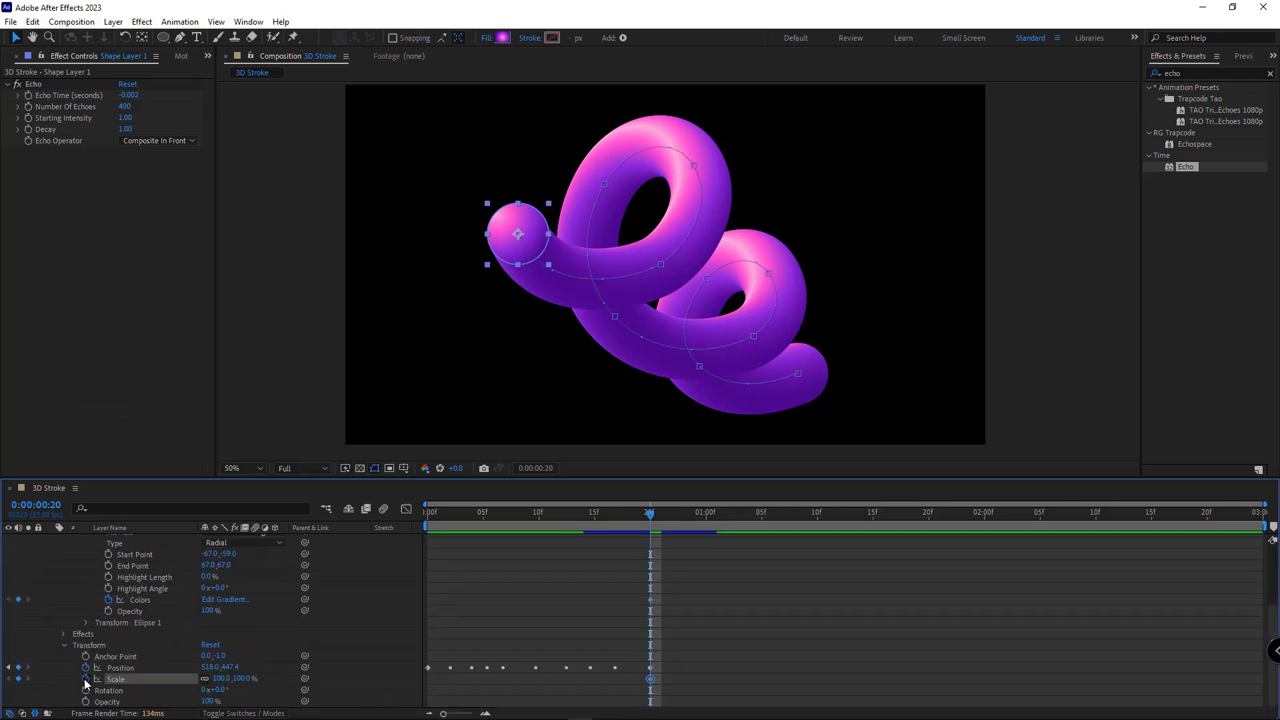
pyautogui.press('u')
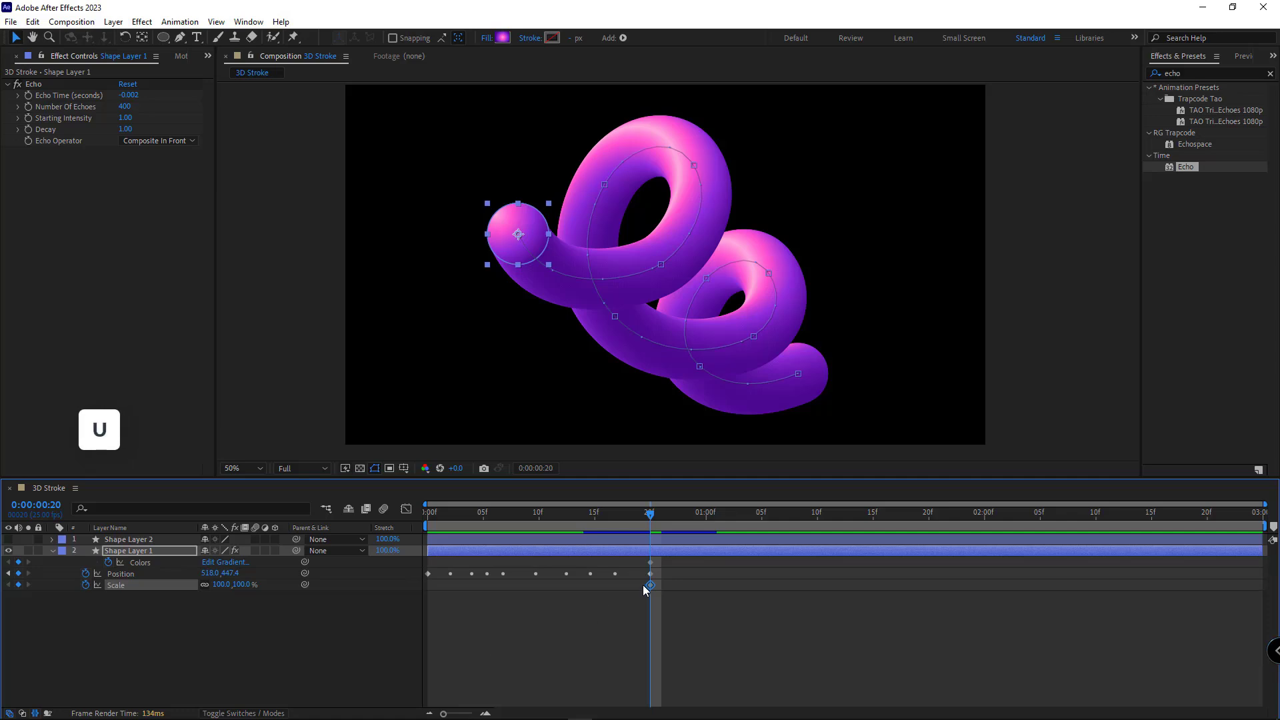
# Set Shape Layer 1's Scale to 50% at the first frame, then return to 0:00:00:20
pyautogui.press('Home')
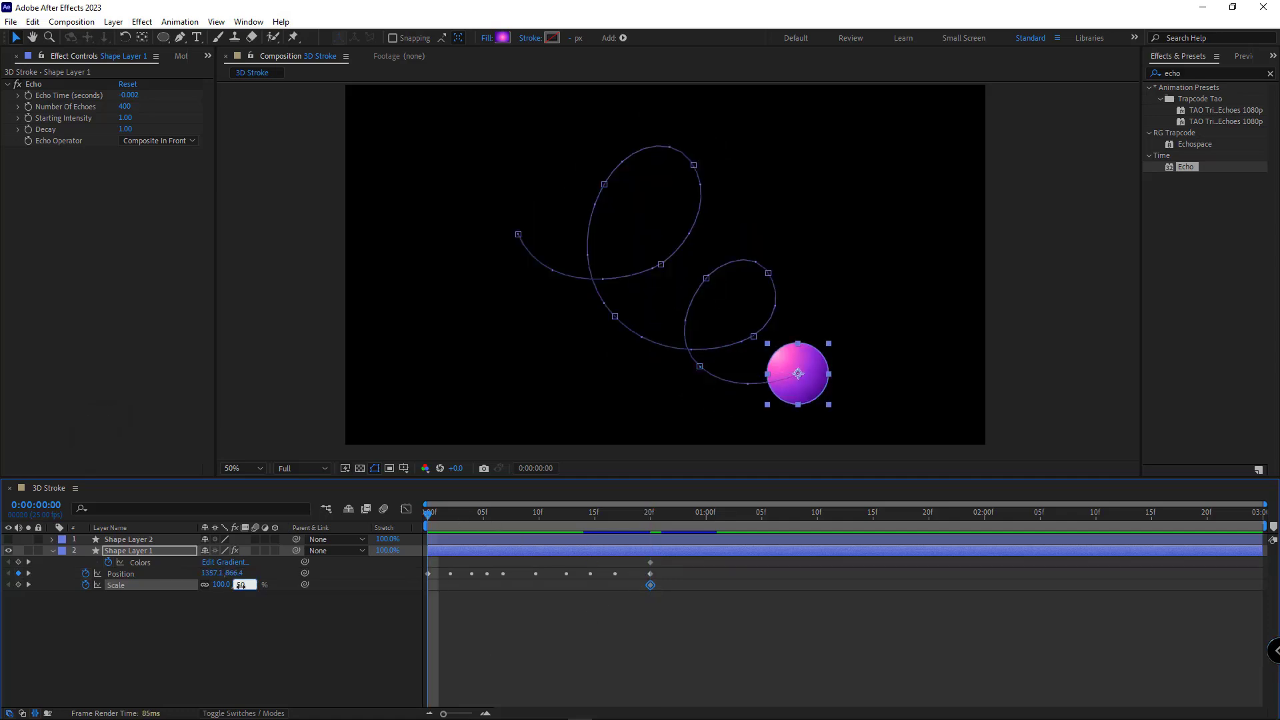
pyautogui.press('Return')
pyautogui.click(623, 621)
pyautogui.click(650, 514)
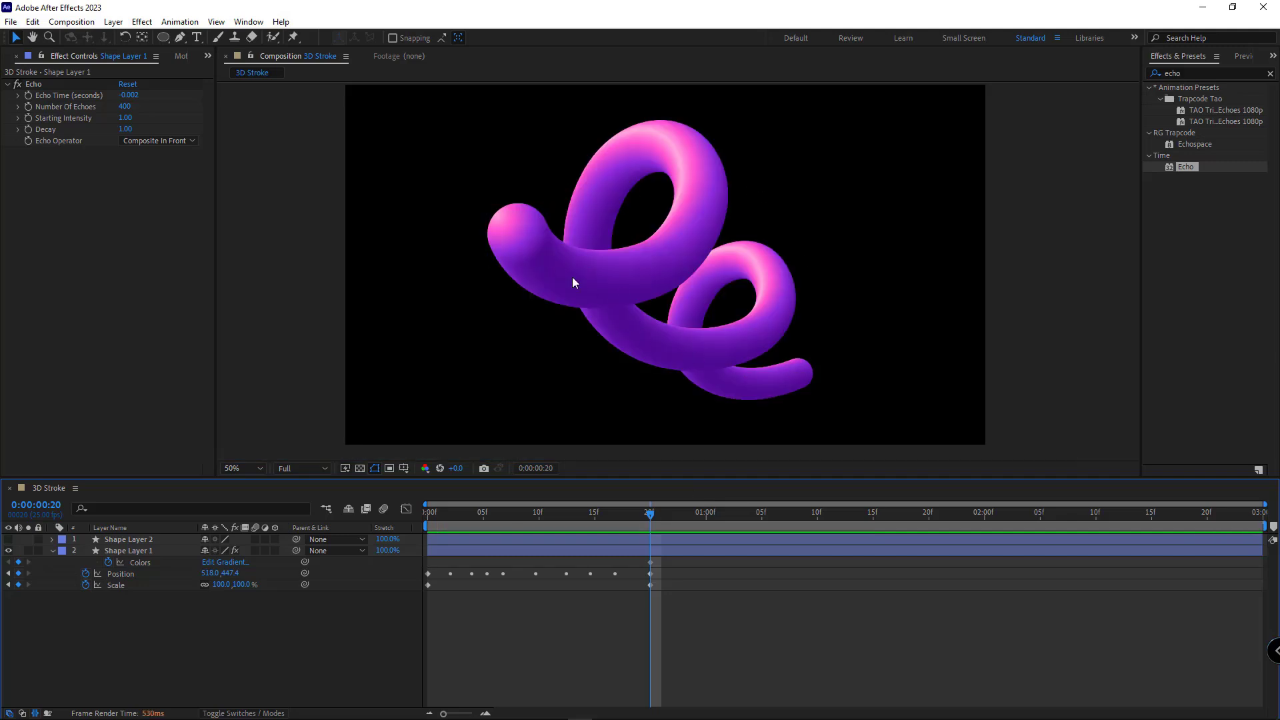
# Move the gradient fill's Colors keyframe from 0:00:00:20 to the first frame
pyautogui.click(467, 551)
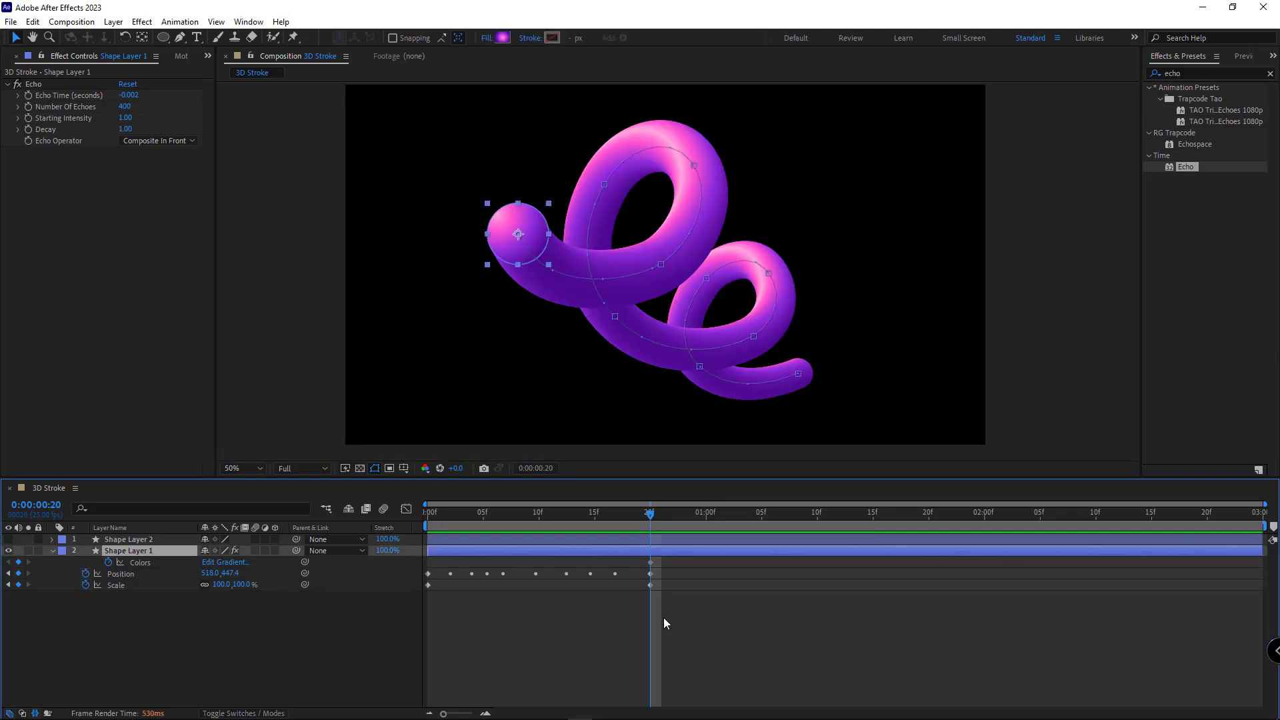
pyautogui.click(651, 562)
pyautogui.press('Delete')
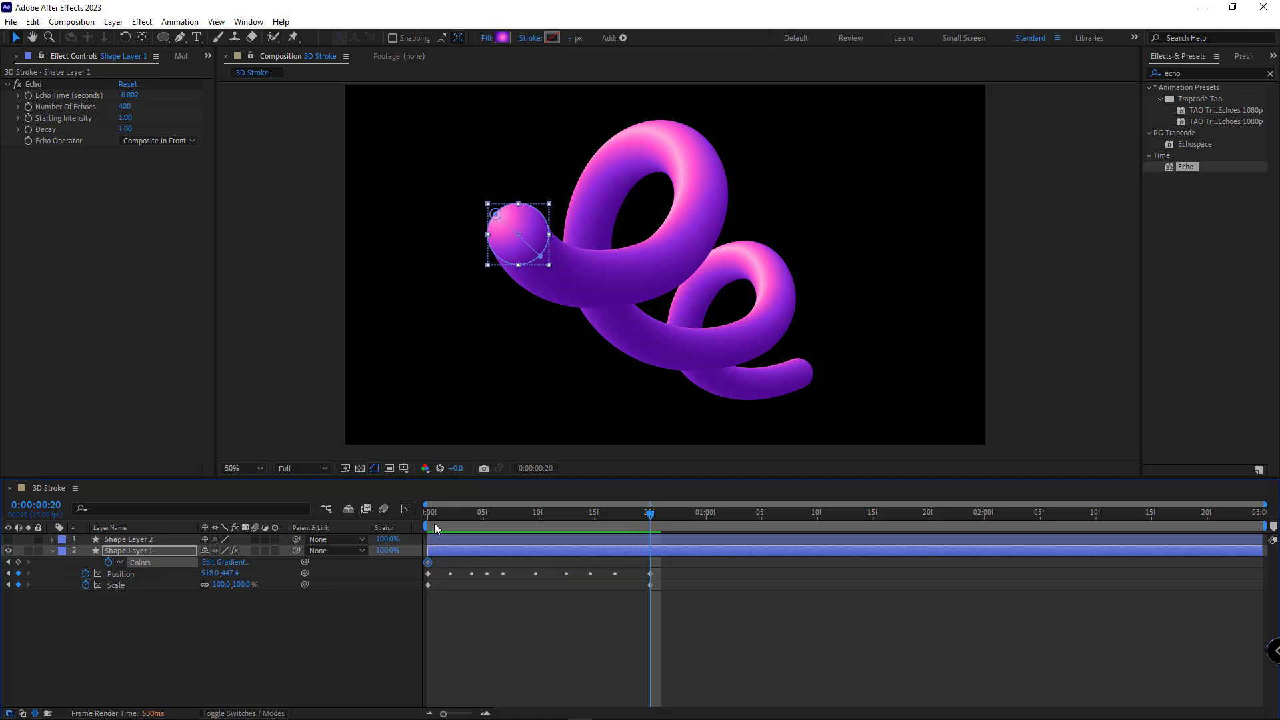
# At 0:00:00:20, shift the hues of all four gradient stops to yellow and orange tones and apply the gradient
pyautogui.click(226, 563)
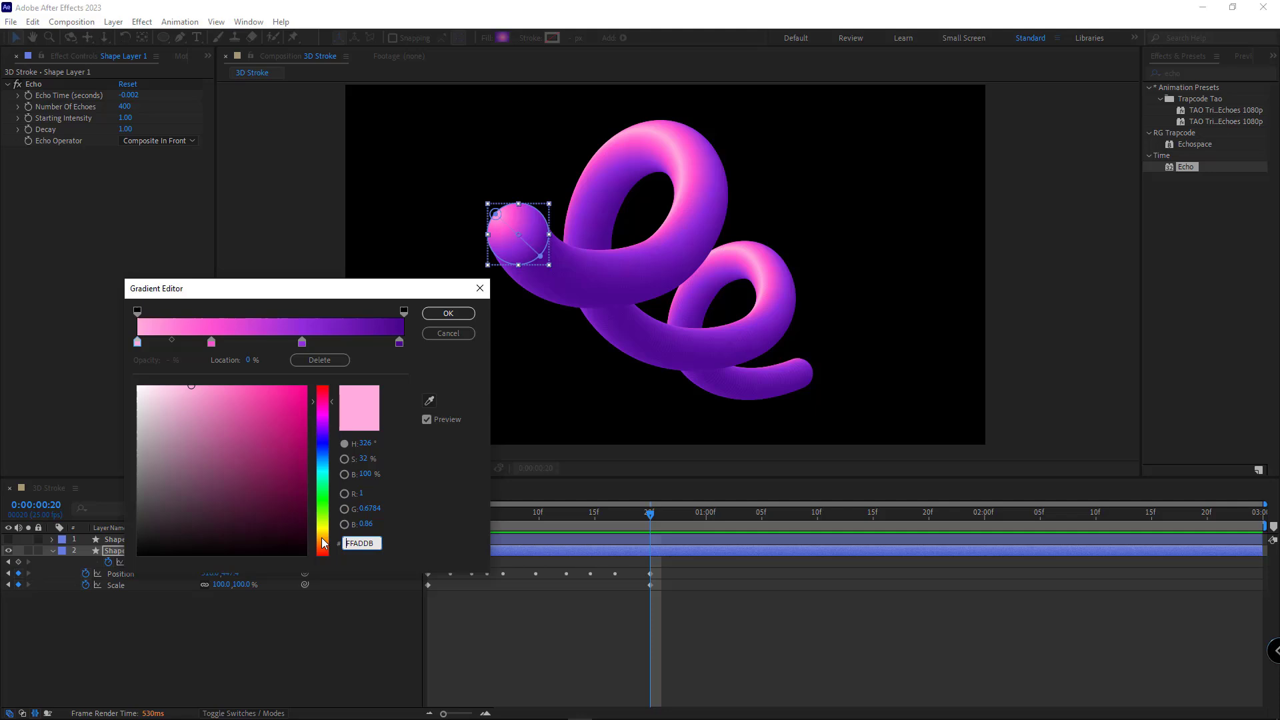
pyautogui.click(323, 532)
pyautogui.click(212, 342)
pyautogui.click(323, 544)
pyautogui.click(302, 342)
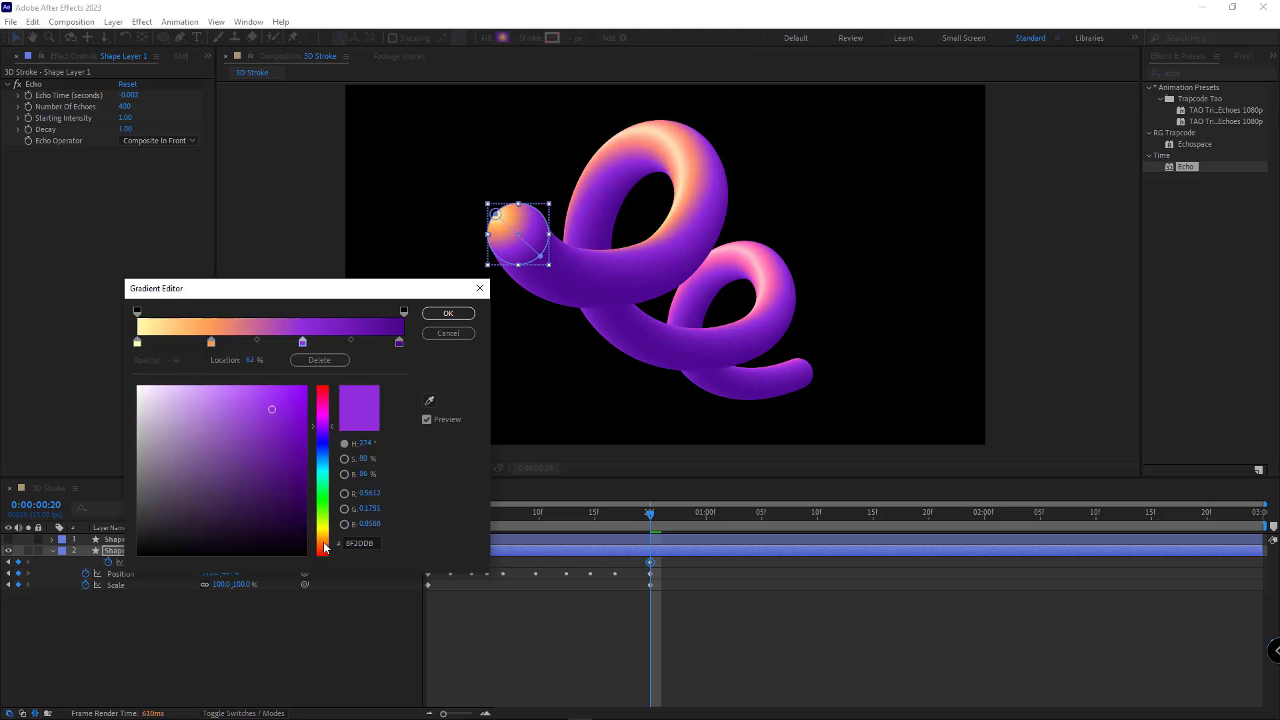
pyautogui.click(327, 542)
pyautogui.click(400, 342)
pyautogui.click(328, 545)
pyautogui.click(448, 314)
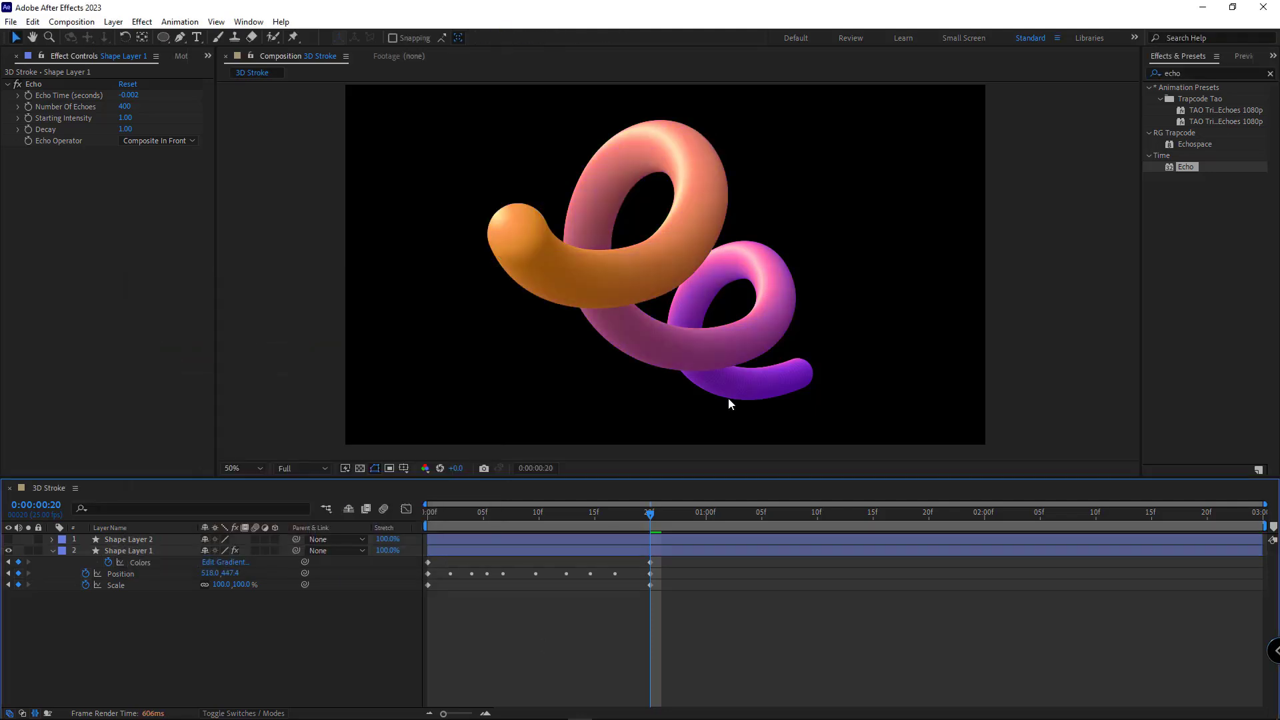
# Inspect the stroke's surface up close and set the Echo effect's Echo Time to -0.0015 seconds
pyautogui.scroll(4, 670, 332)
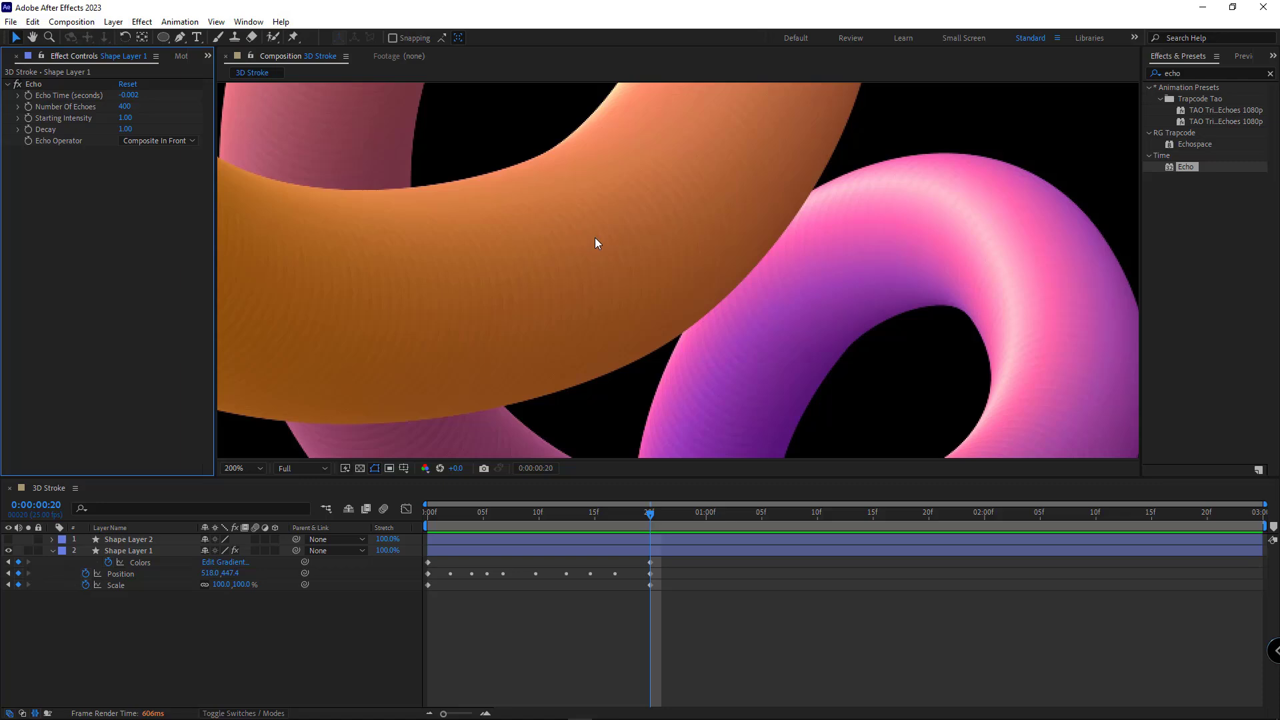
pyautogui.scroll(-4, 595, 237)
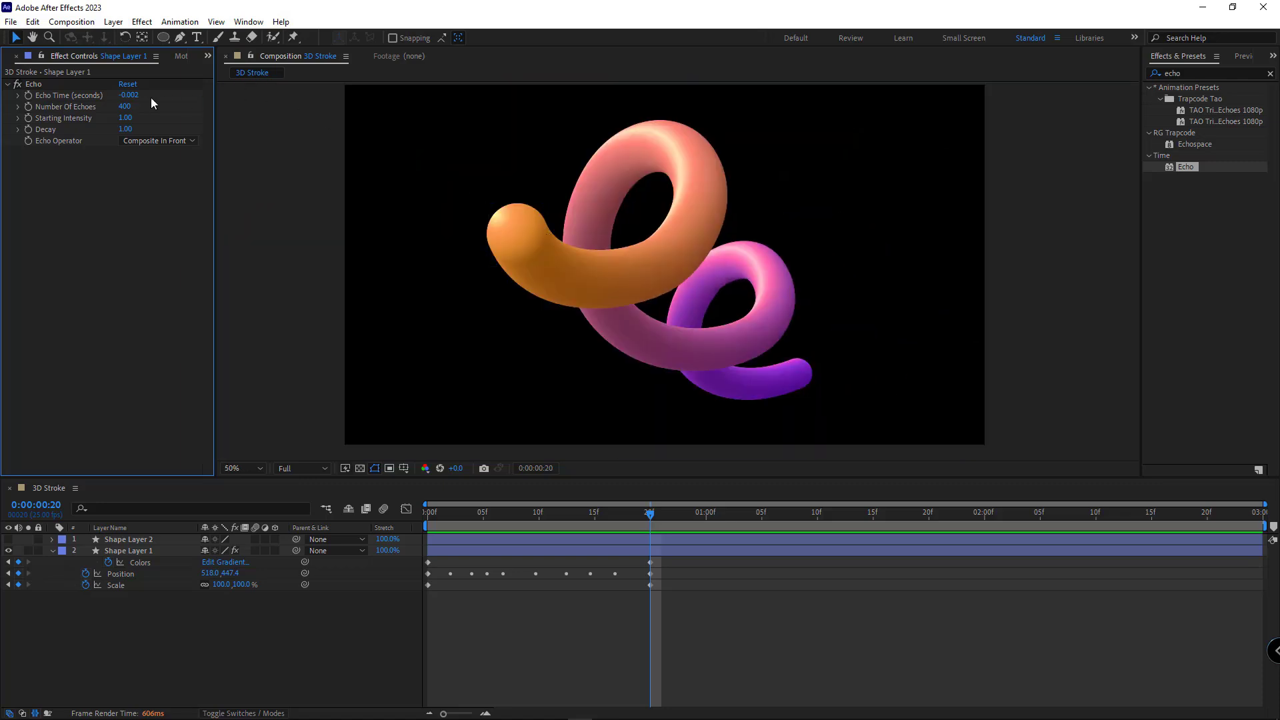
pyautogui.click(130, 95)
pyautogui.write('-0.0015')
pyautogui.press('Return')
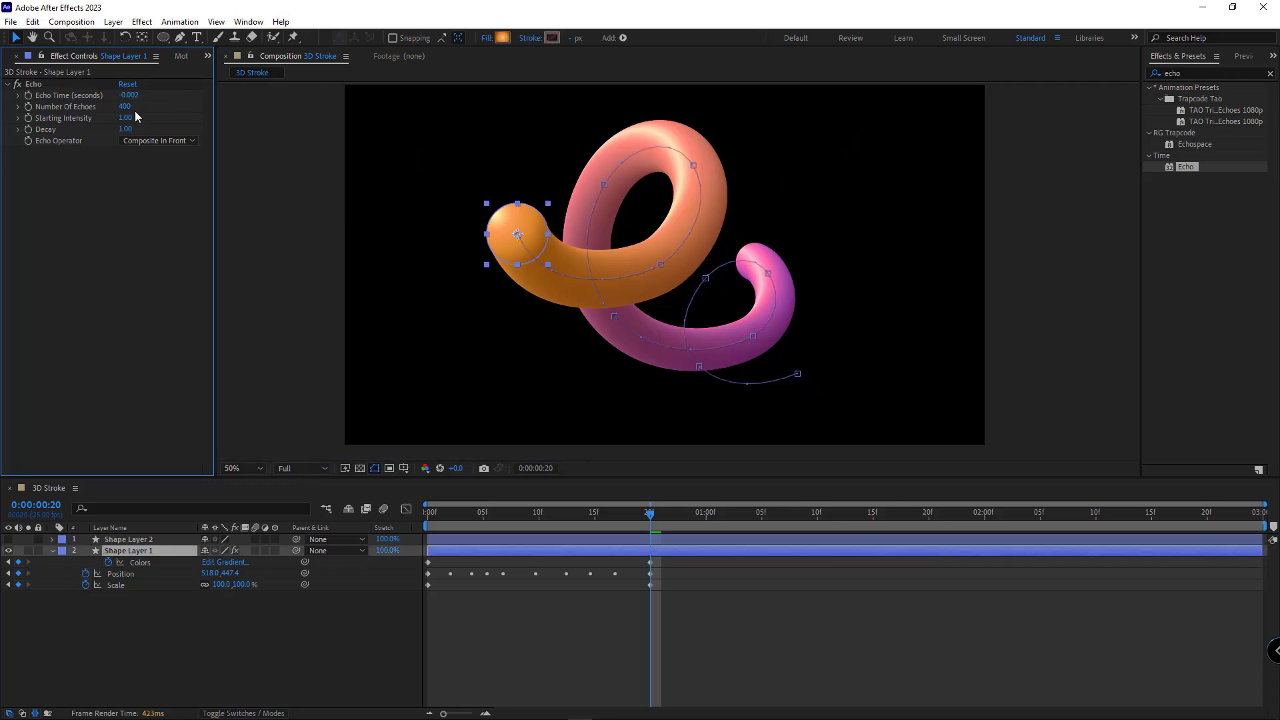
# Raise the Echo effect's Number Of Echoes to 500 and then to 600 so the stroke covers the whole path
pyautogui.click(125, 106)
pyautogui.write('500')
pyautogui.press('Return')
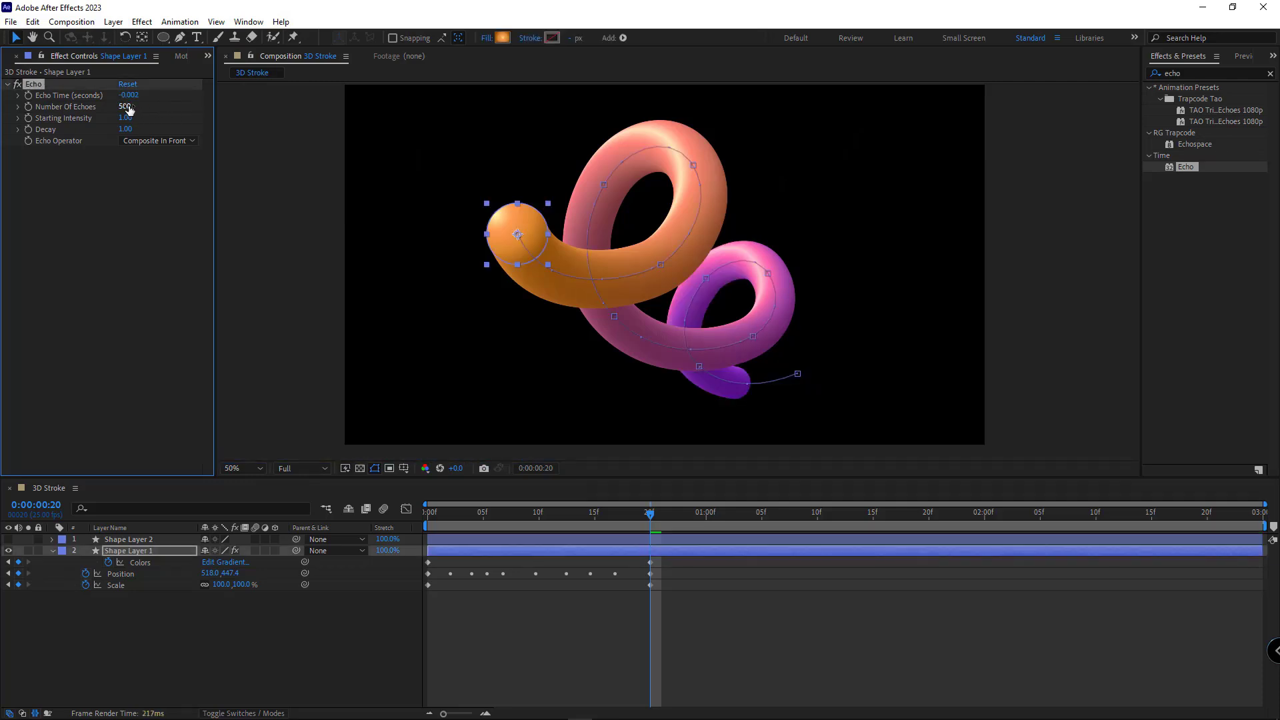
pyautogui.click(125, 106)
pyautogui.write('600')
pyautogui.press('Return')
pyautogui.click(178, 591)
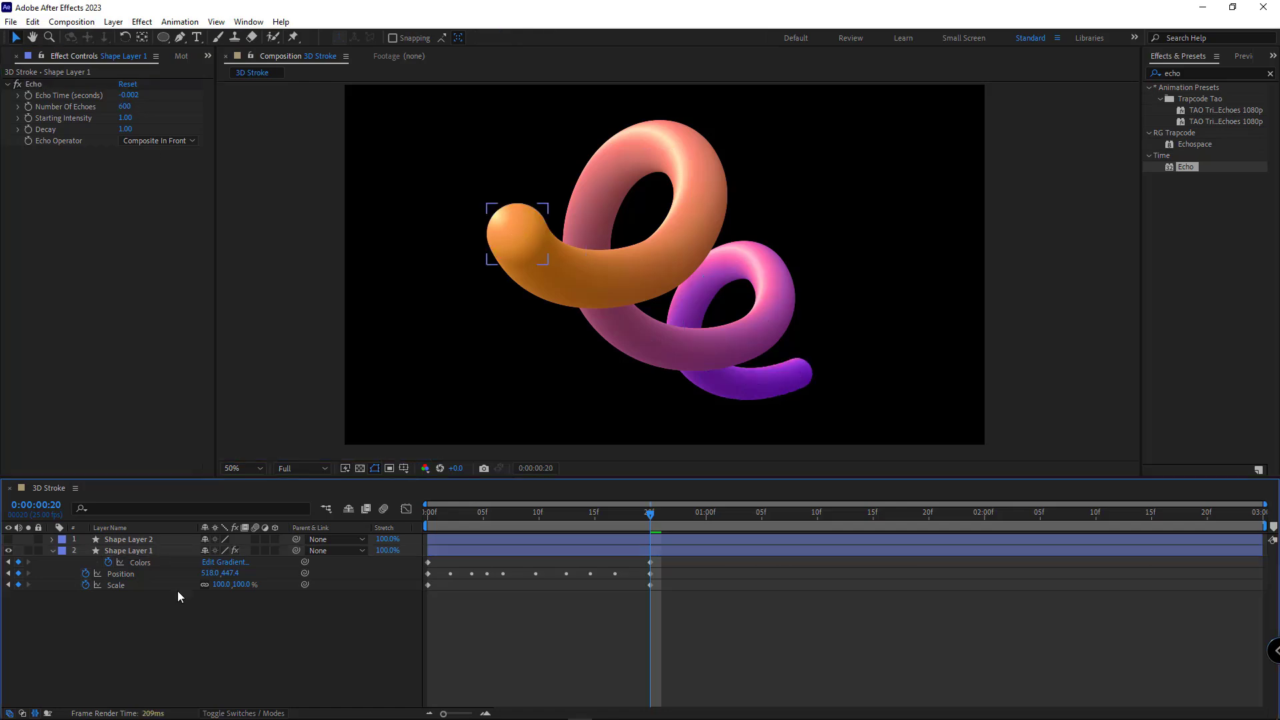
# Set Shape Layer 1's Scale to 150% at 0:00:00:20
pyautogui.click(244, 585)
pyautogui.write('150')
pyautogui.press('Return')
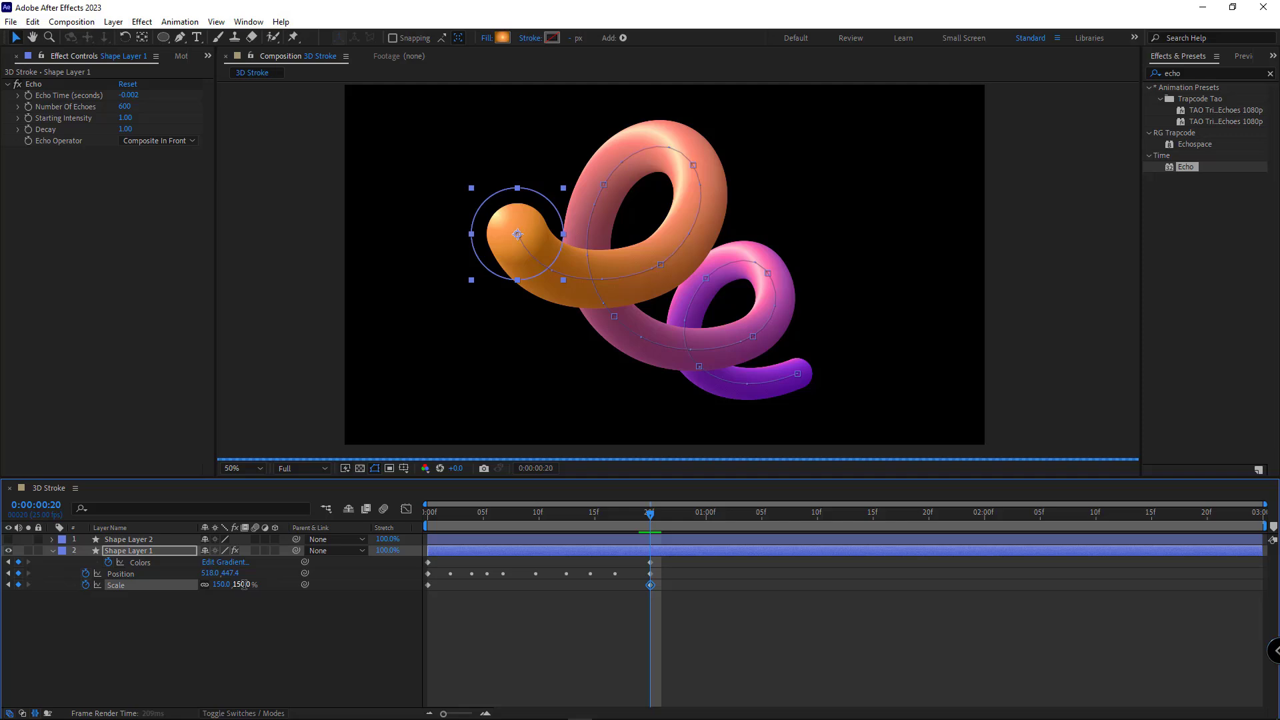
# Reveal Shape Layer 1's Rotation and set it to 69°, then deselect the layer
pyautogui.hotkey('shift', 'r')
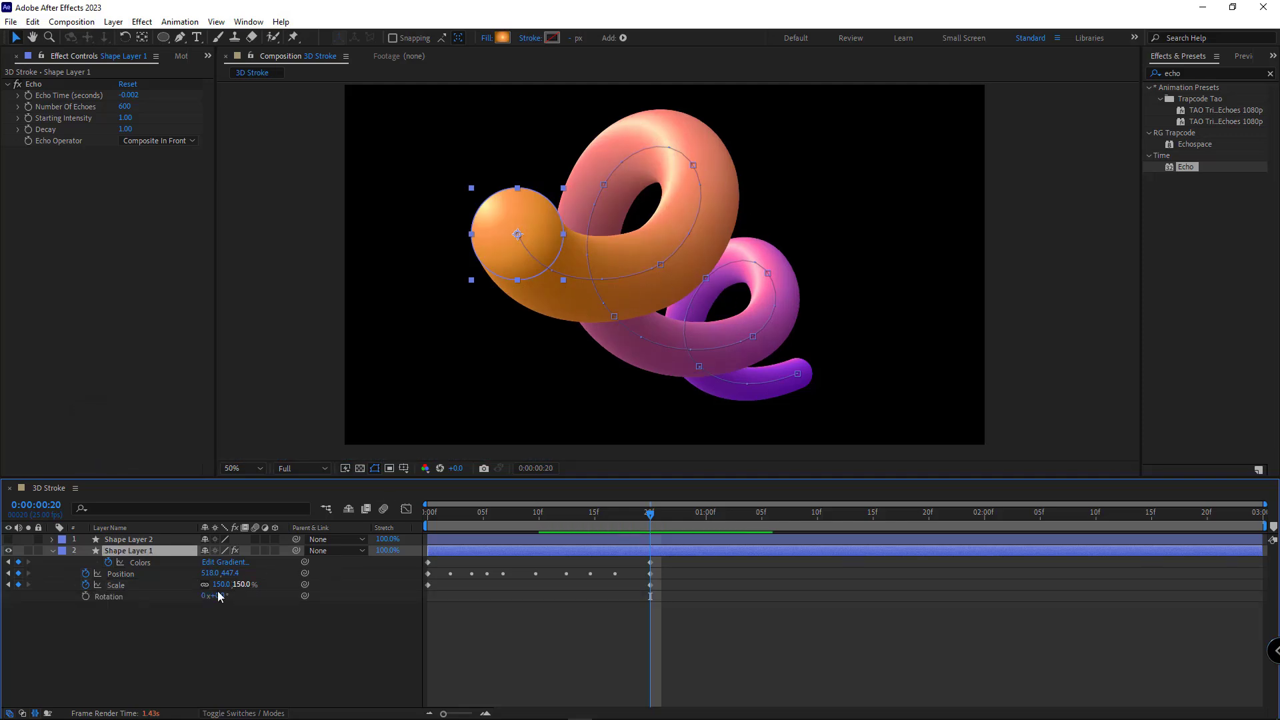
pyautogui.moveTo(222, 600); pyautogui.dragTo(178, 597)
pyautogui.press('F2')
pyautogui.scroll(-2, 578, 424)
# End the work area at 0:00:00:20, preview the animation from the first frame, and scrub on to 0:00:01:13
pyautogui.press('n')
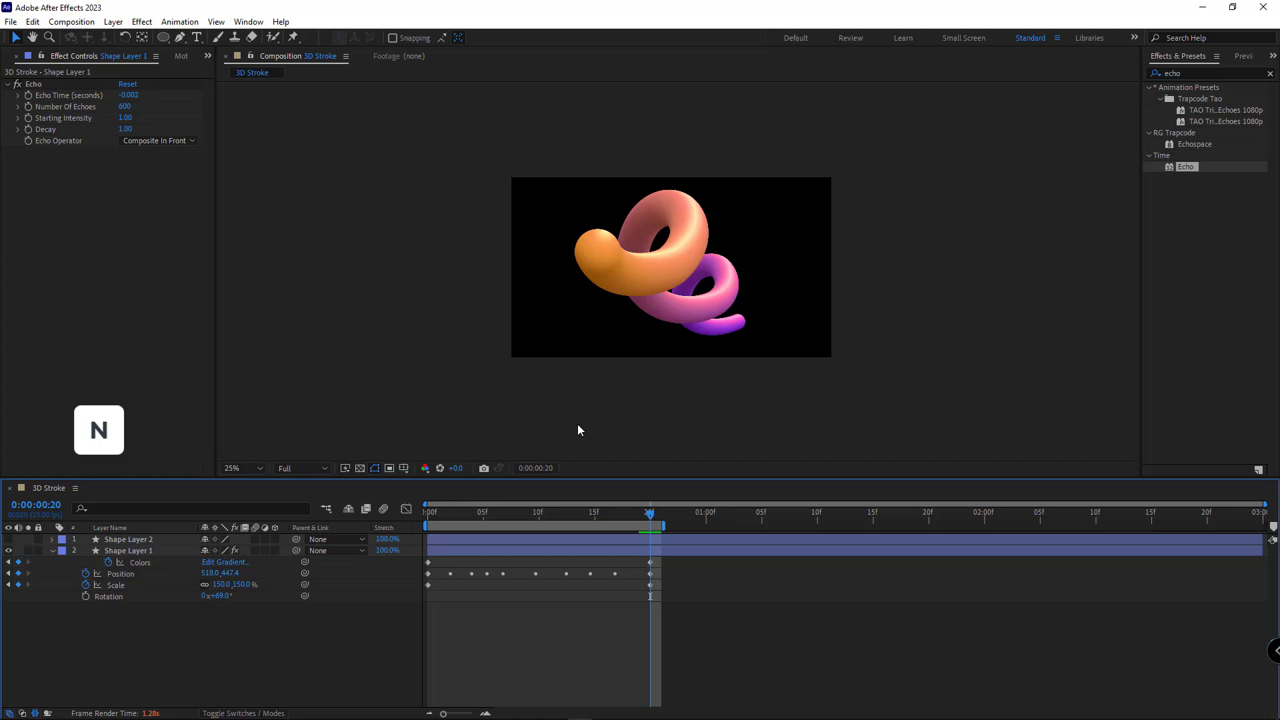
pyautogui.click(428, 515)
pyautogui.press('space')
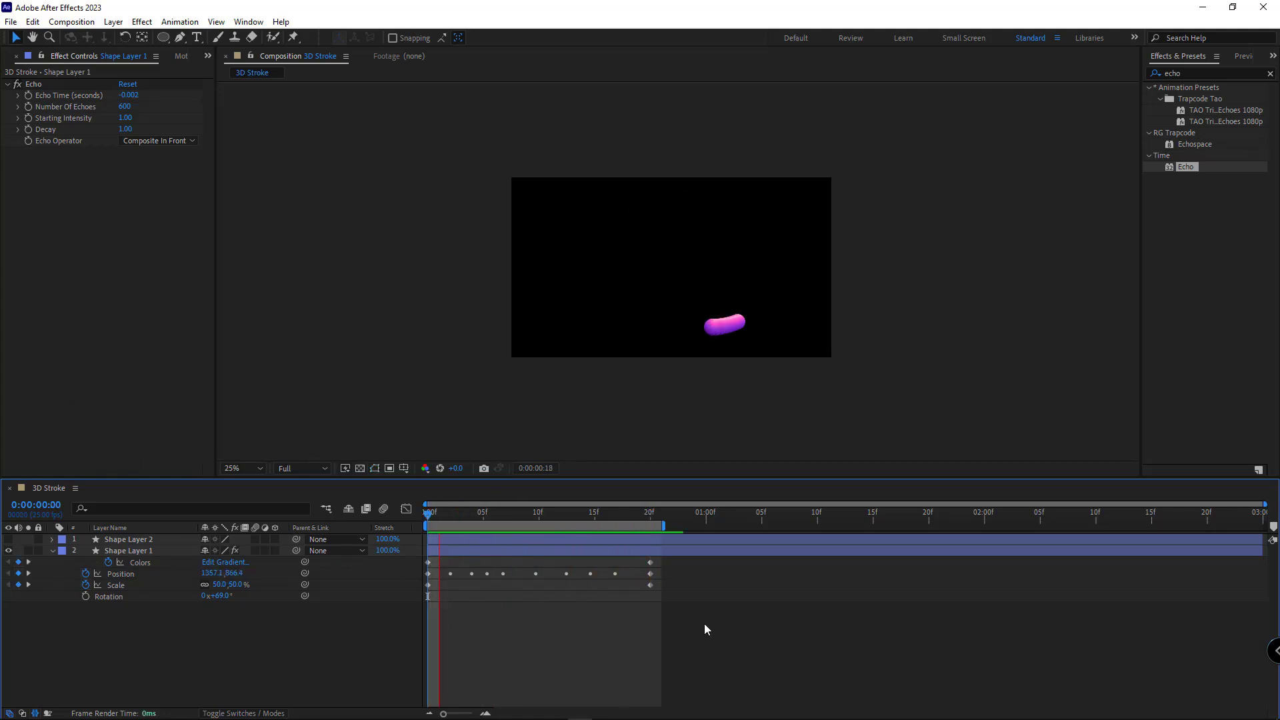
pyautogui.press('space')
pyautogui.moveTo(583, 596)
pyautogui.mouseDown()
pyautogui.moveTo(639, 533)
pyautogui.moveTo(856, 520)
pyautogui.mouseUp()
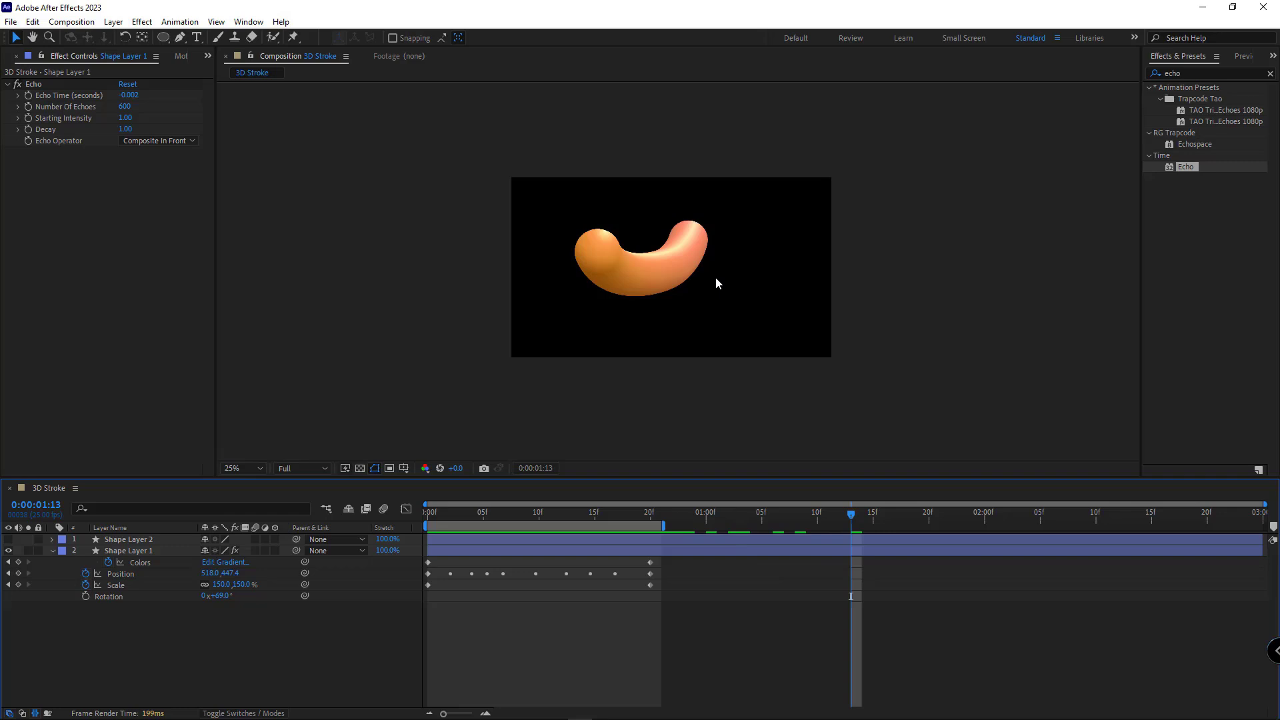
# Return to 0:00:00:20 and pre-compose Shape Layer 1, moving all attributes into the new composition
pyautogui.click(649, 512)
pyautogui.click(651, 550)
pyautogui.hotkey('ctrl', 'shift', 'c')
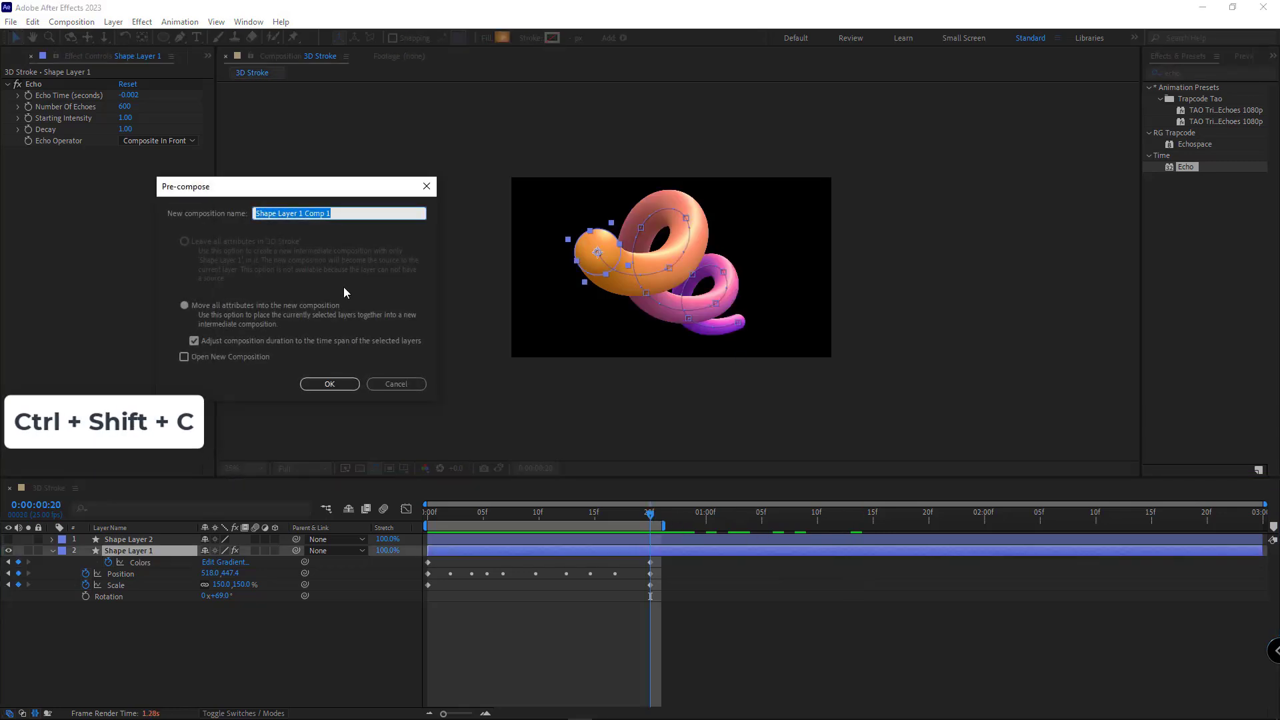
pyautogui.click(327, 382)
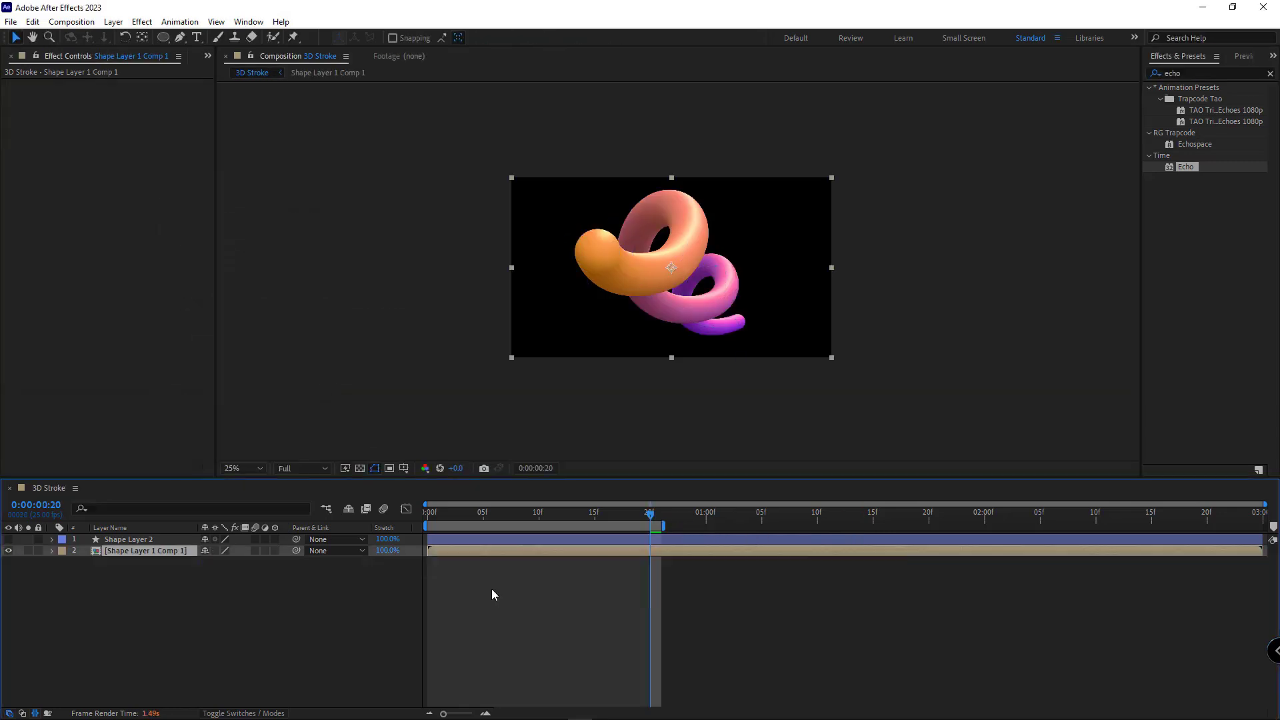
# Enable time remapping on the precomp with its last keyframe at 0:00:00:20, and preview with the work area extended to about 0:00:01:15
pyautogui.hotkey('ctrl', 'alt', 't')
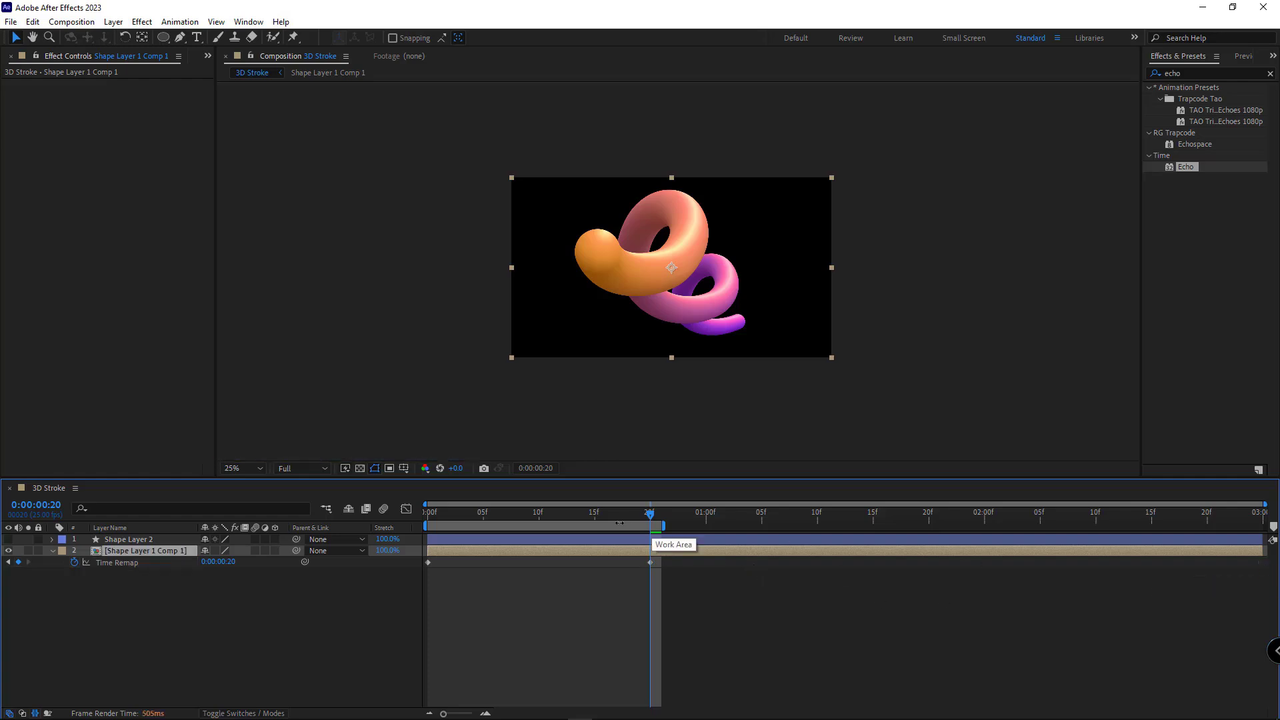
pyautogui.moveTo(667, 529); pyautogui.dragTo(876, 523)
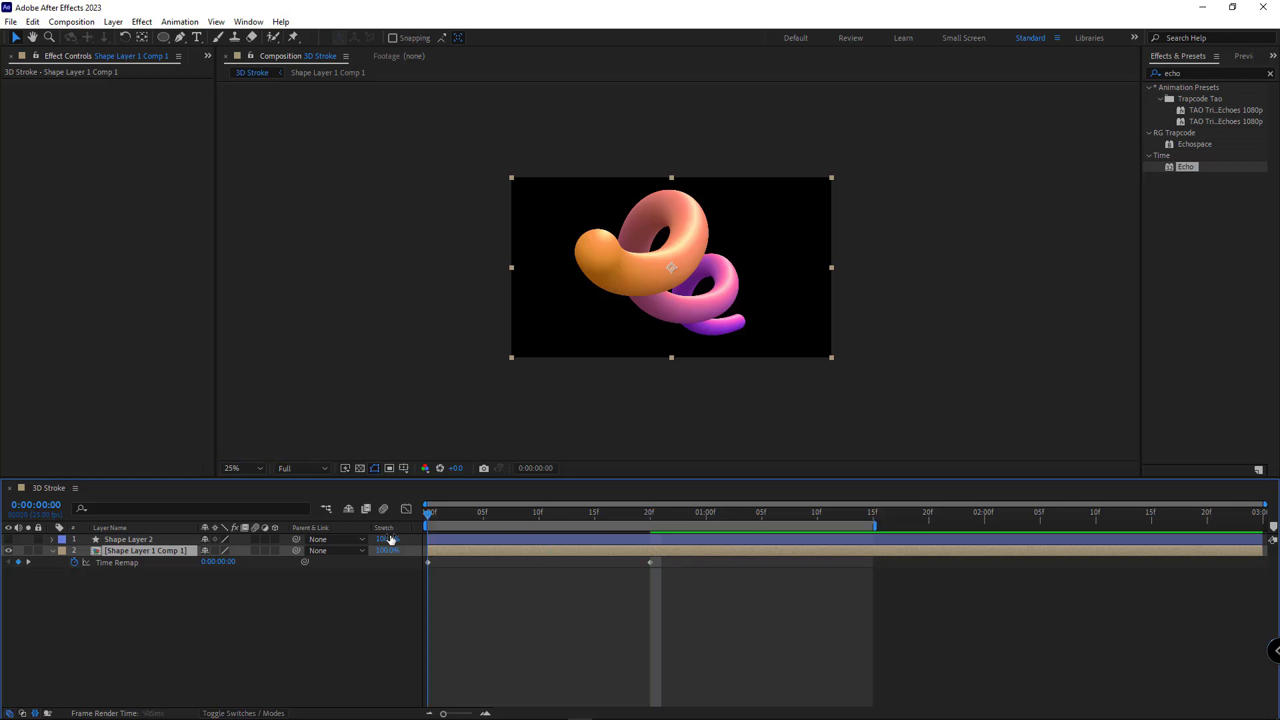
pyautogui.press('space')
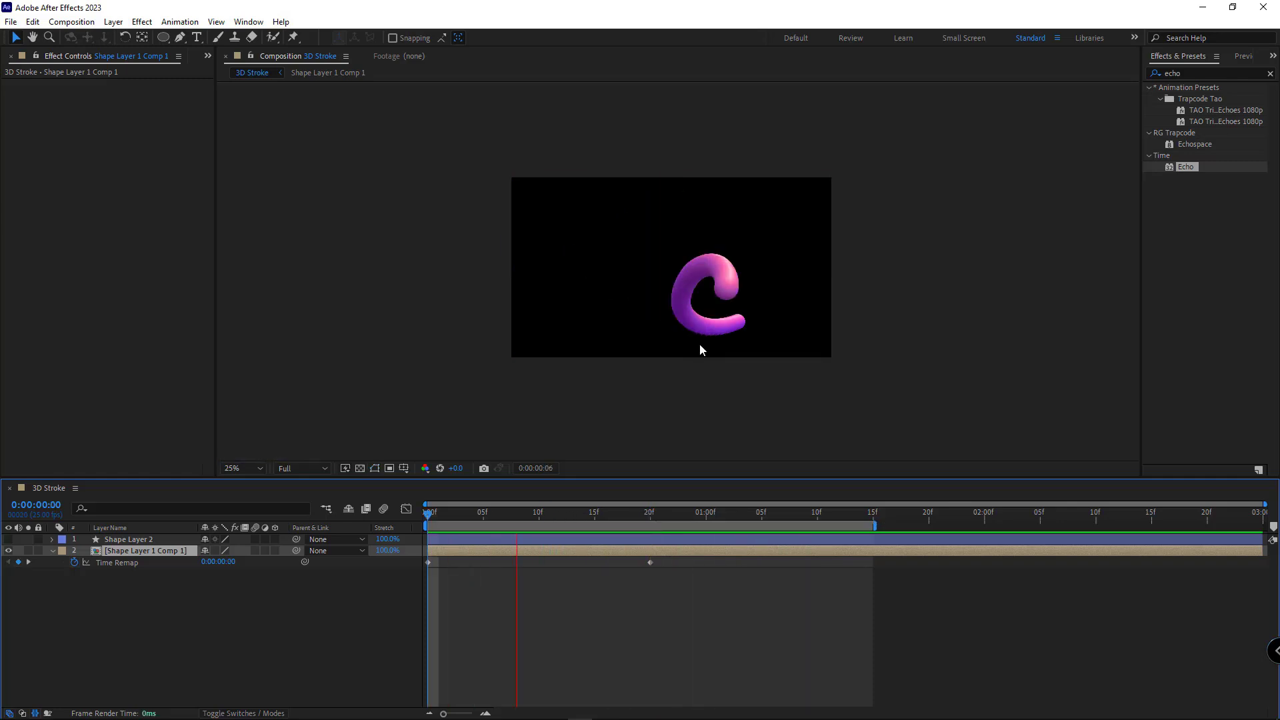